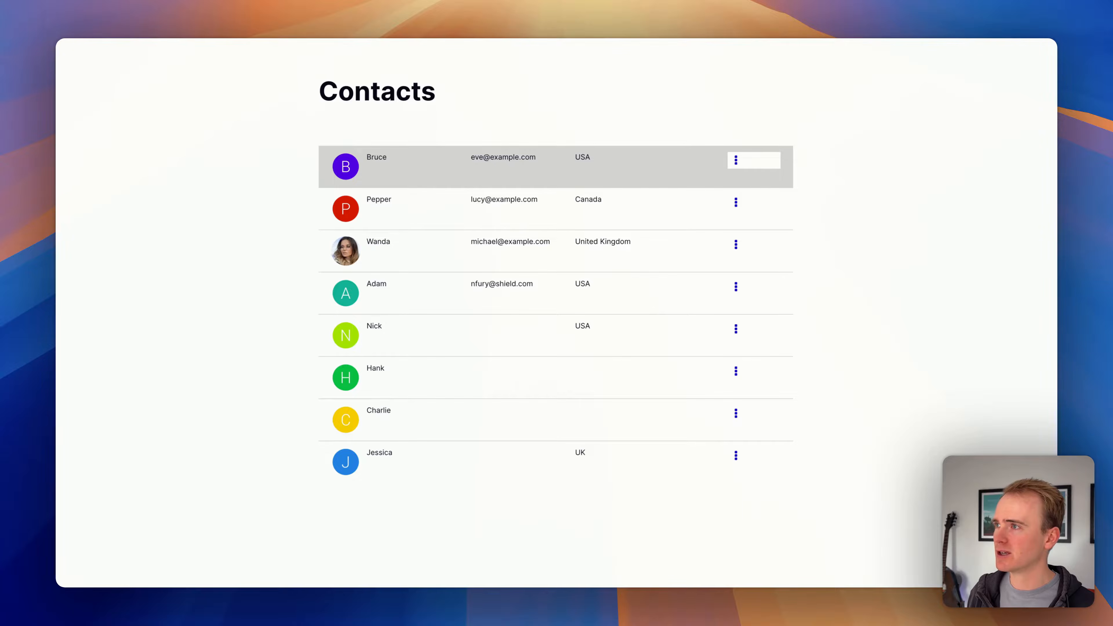
# Switch to the page editor and add a group between the Contacts heading and the contacts repeating group.
pyautogui.hotkey('ctrl', 'shift', 'Tab')
pyautogui.click(494, 170)
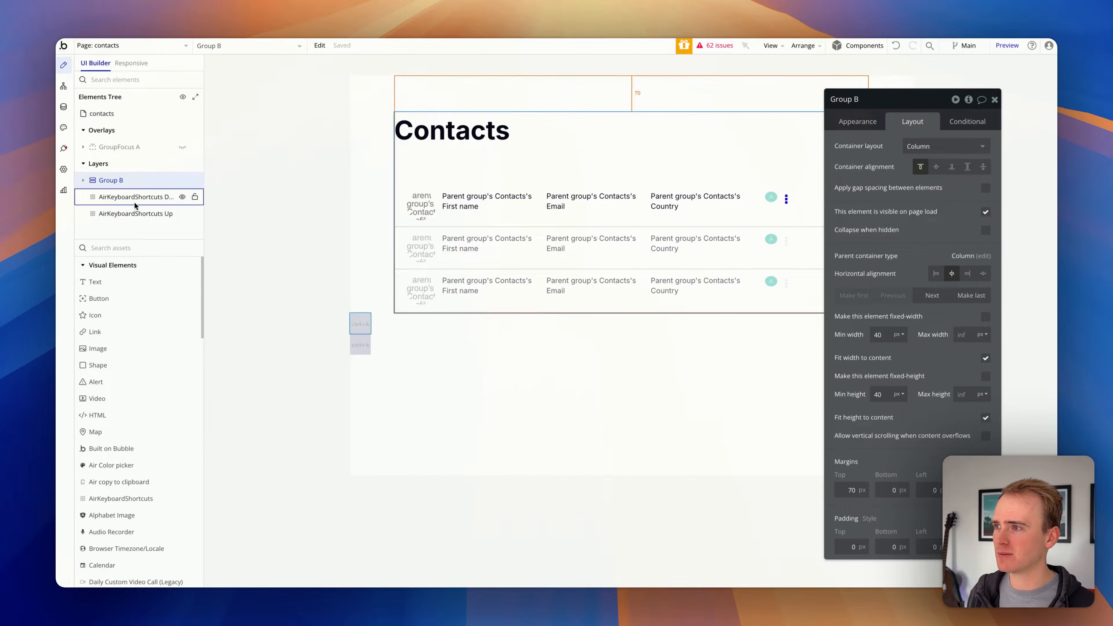
pyautogui.click(114, 248)
pyautogui.write('group')
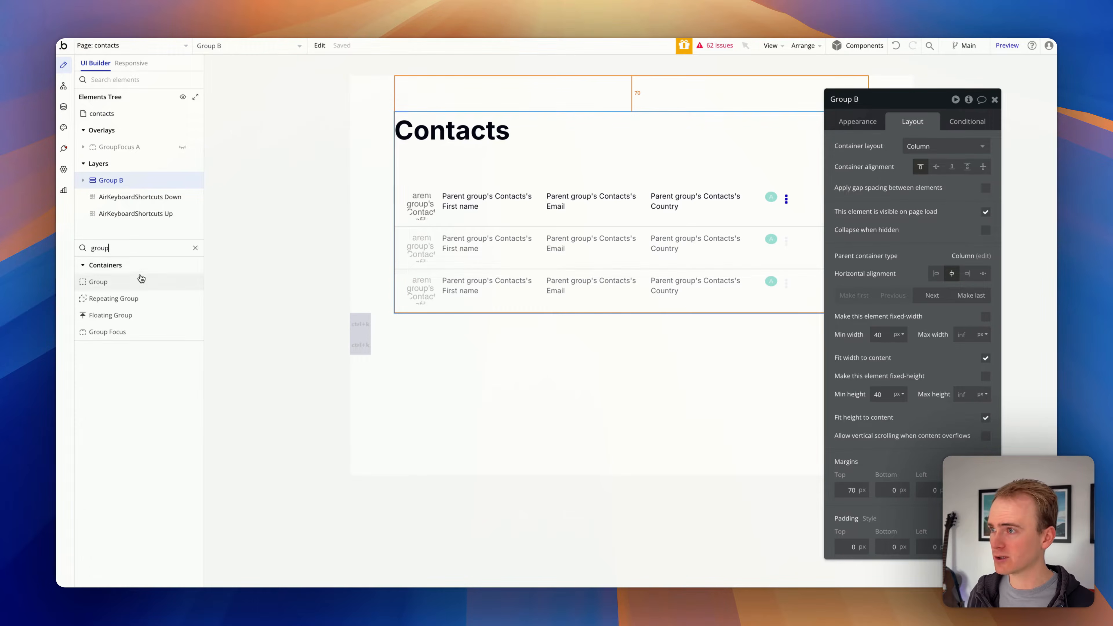
pyautogui.click(141, 281)
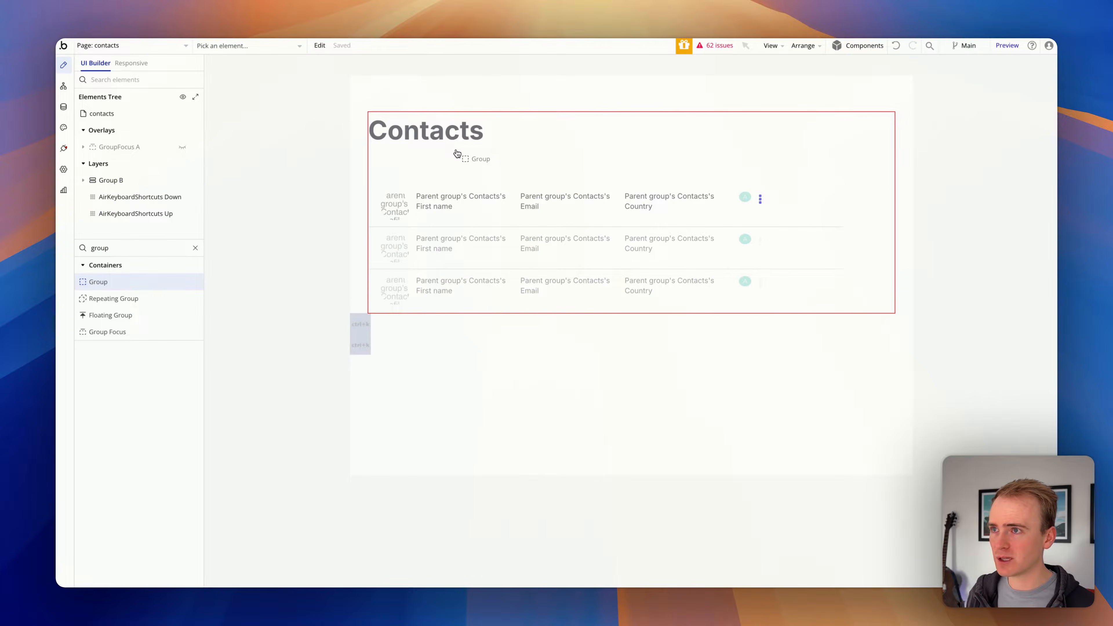
pyautogui.click(459, 169)
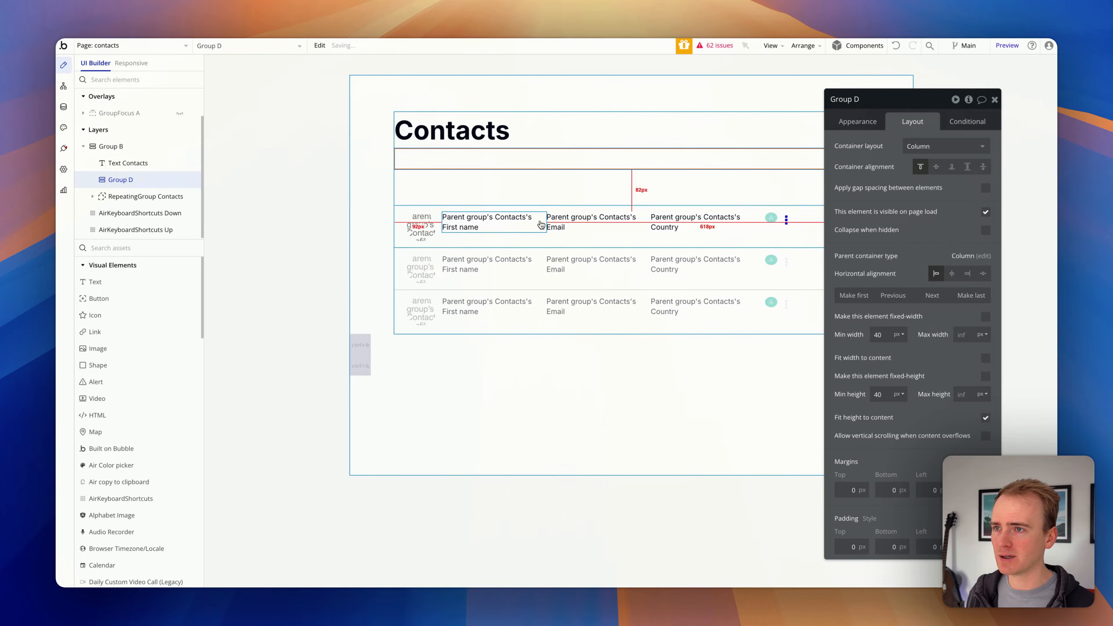
# Set the top margin of the contacts repeating group to 28 px.
pyautogui.click(762, 348)
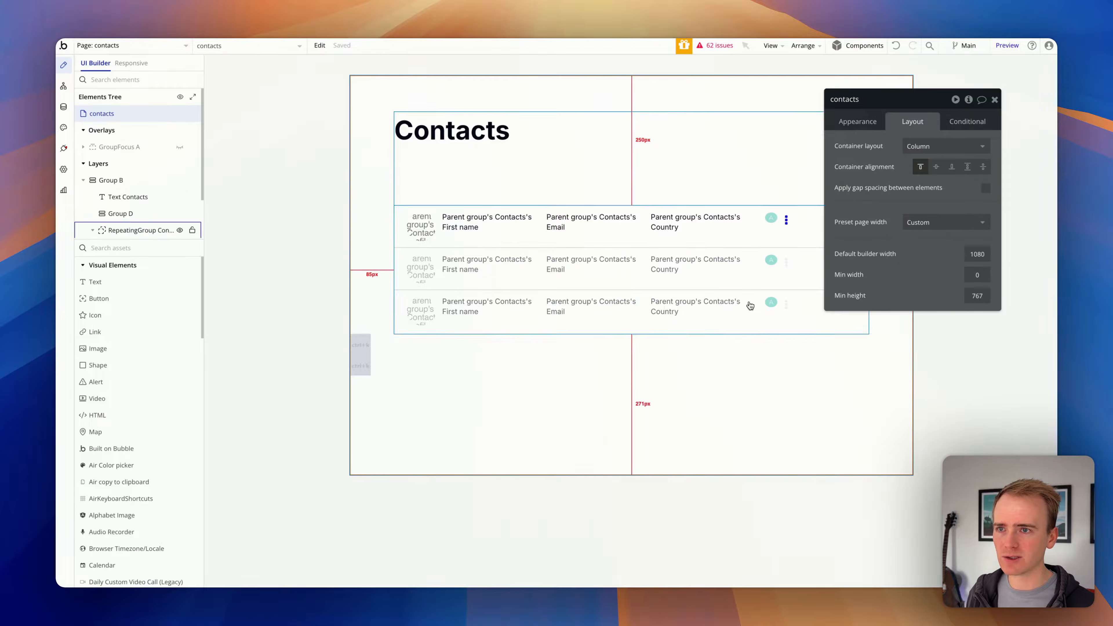
pyautogui.click(750, 306)
pyautogui.doubleClick(851, 435)
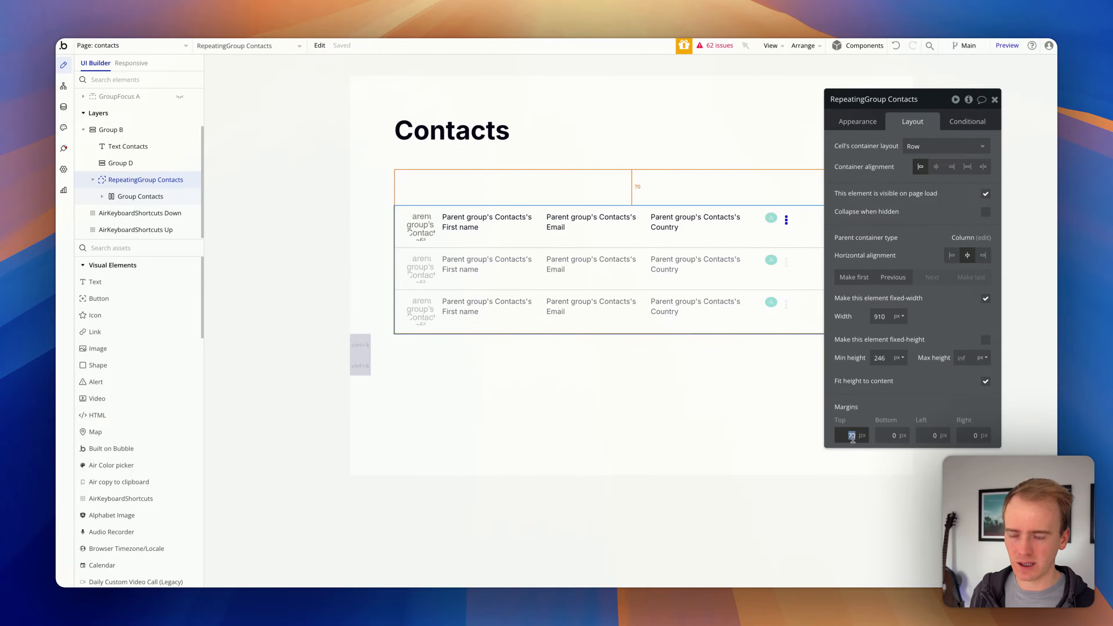
pyautogui.write('28')
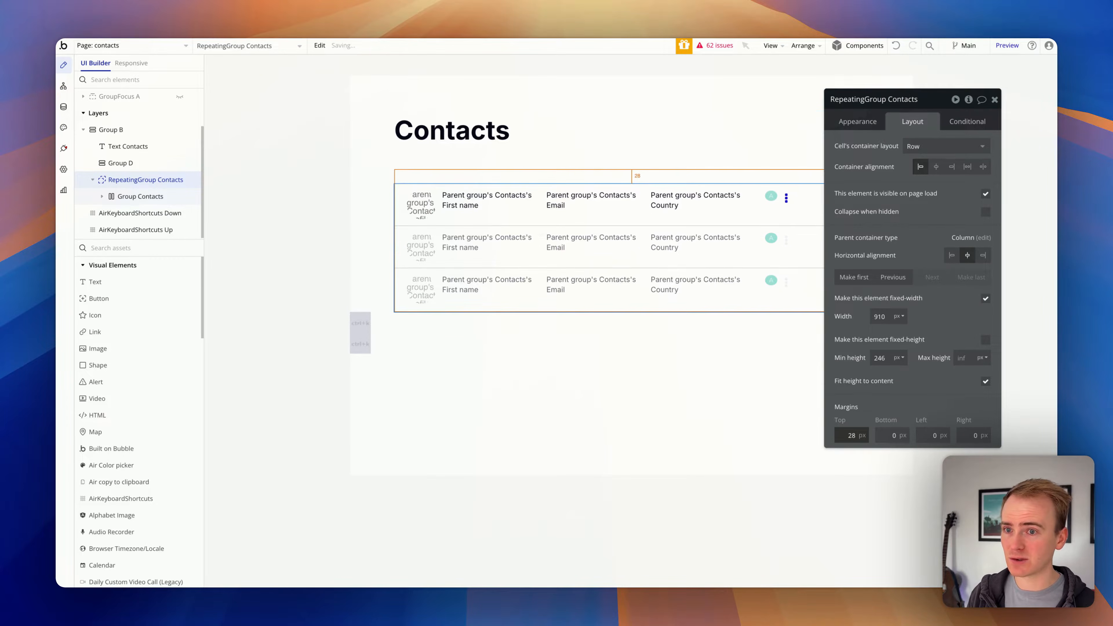
# Add a text input and a button inside the new empty group below the Contacts heading.
pyautogui.click(468, 158)
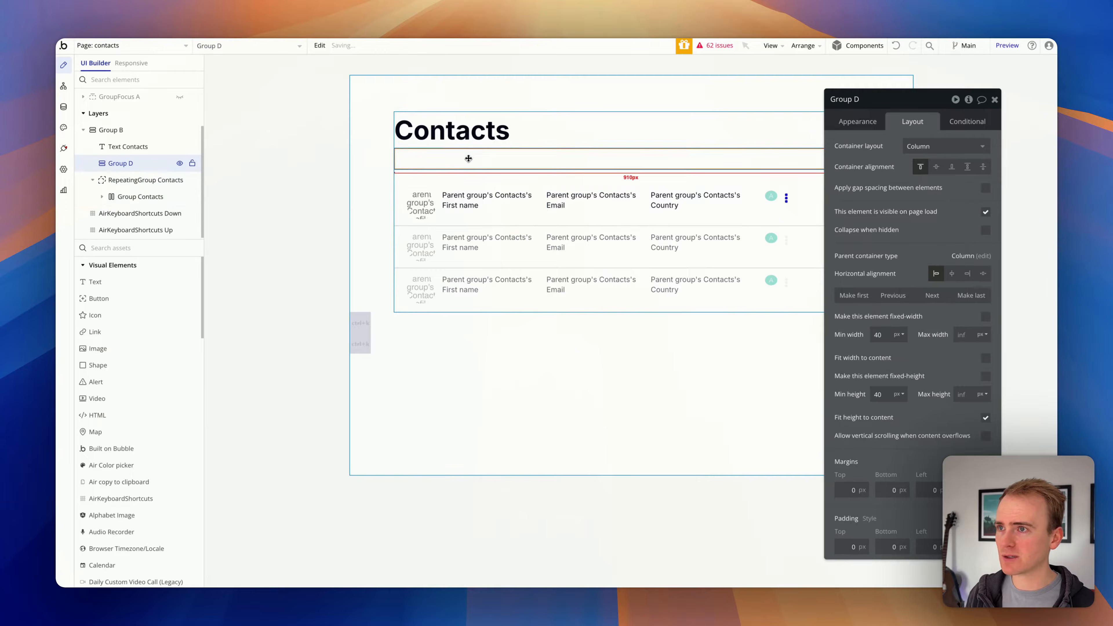
pyautogui.click(149, 247)
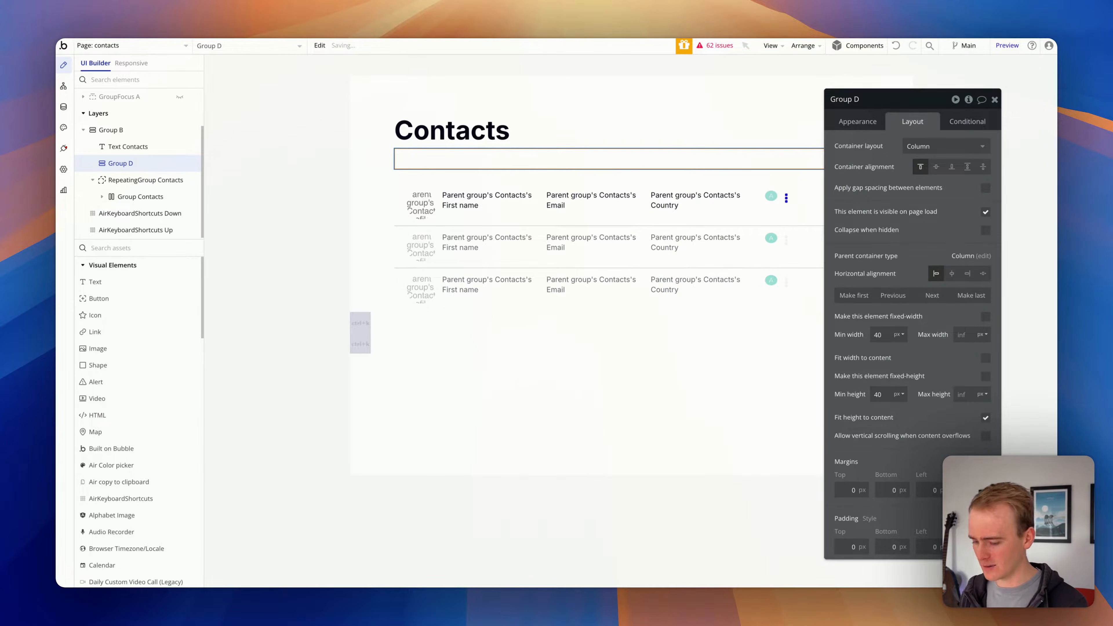
pyautogui.write('input')
pyautogui.moveTo(96, 281); pyautogui.dragTo(494, 160)
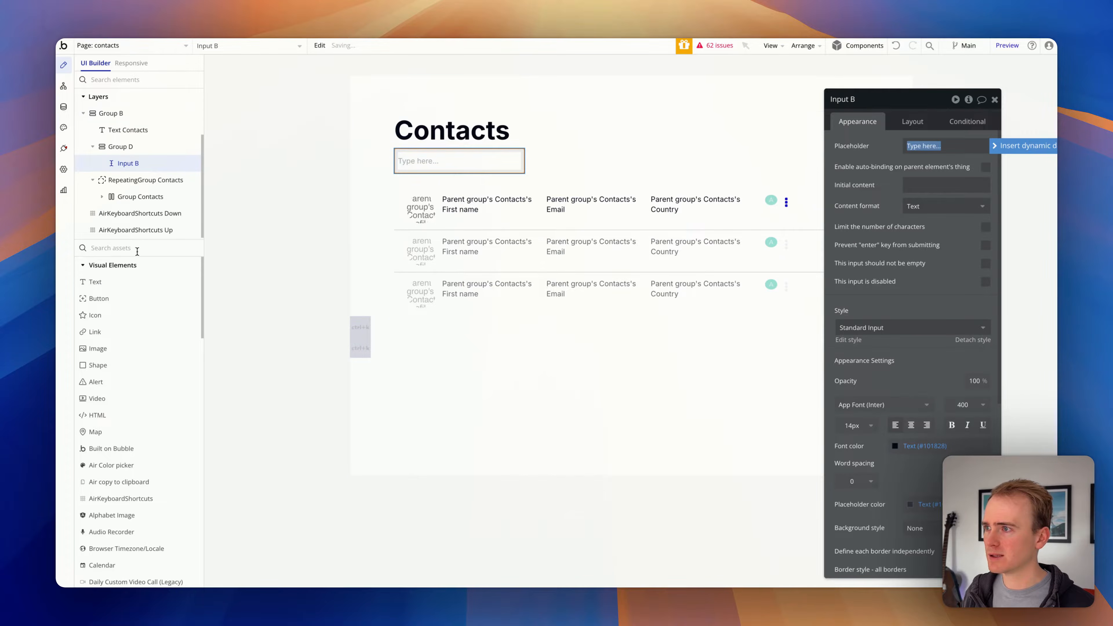
pyautogui.moveTo(153, 298); pyautogui.dragTo(581, 167)
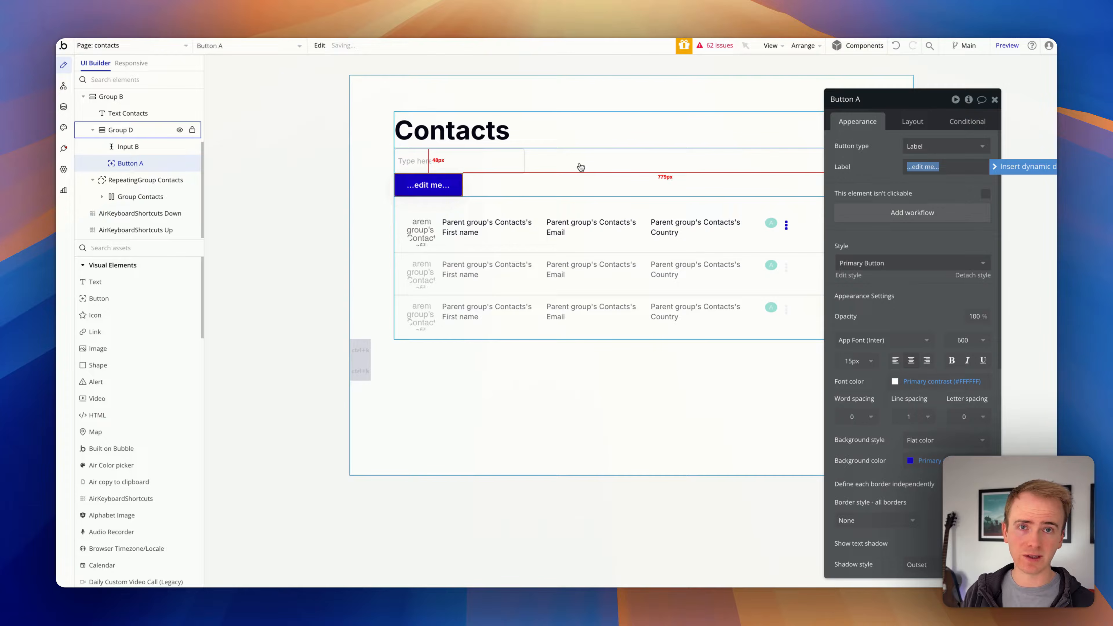
# Search the available elements for a search box.
pyautogui.click(112, 248)
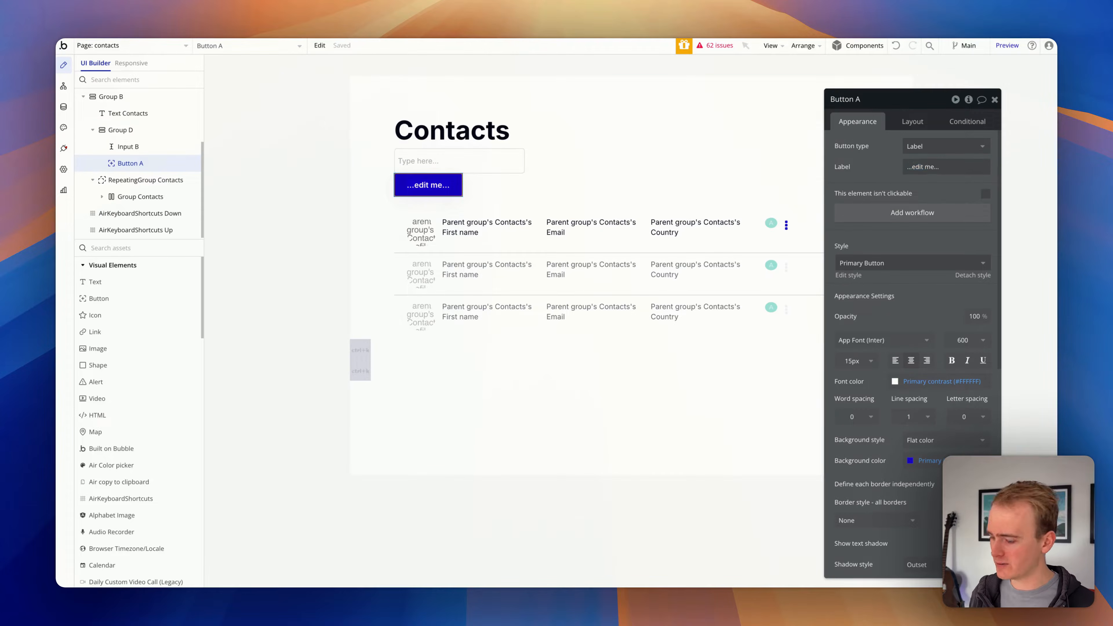
pyautogui.write('sear')
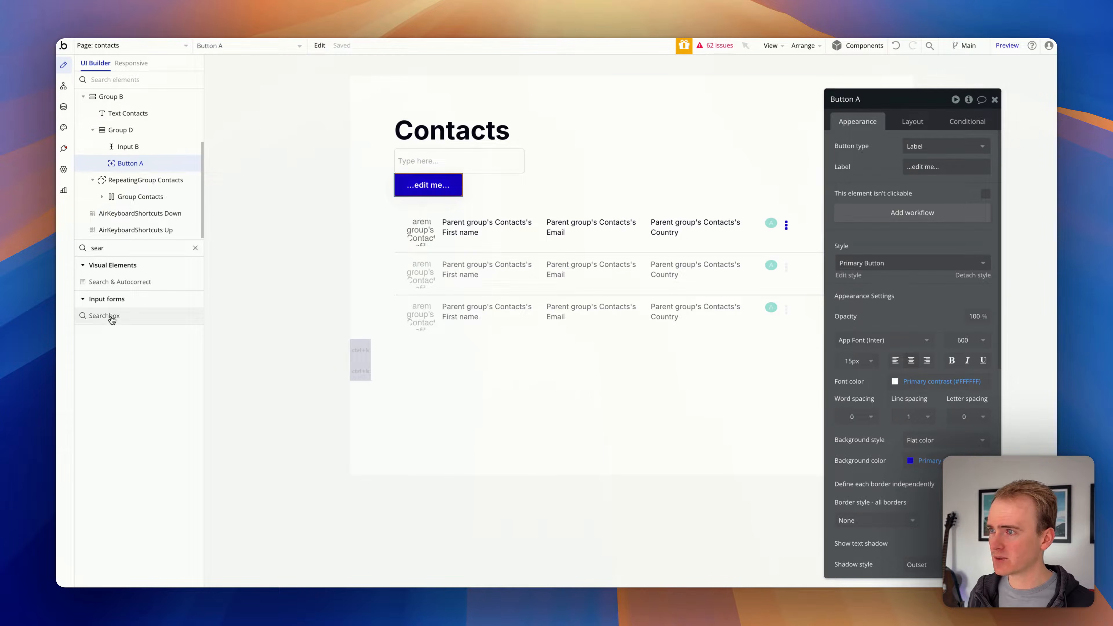
pyautogui.moveTo(112, 320)
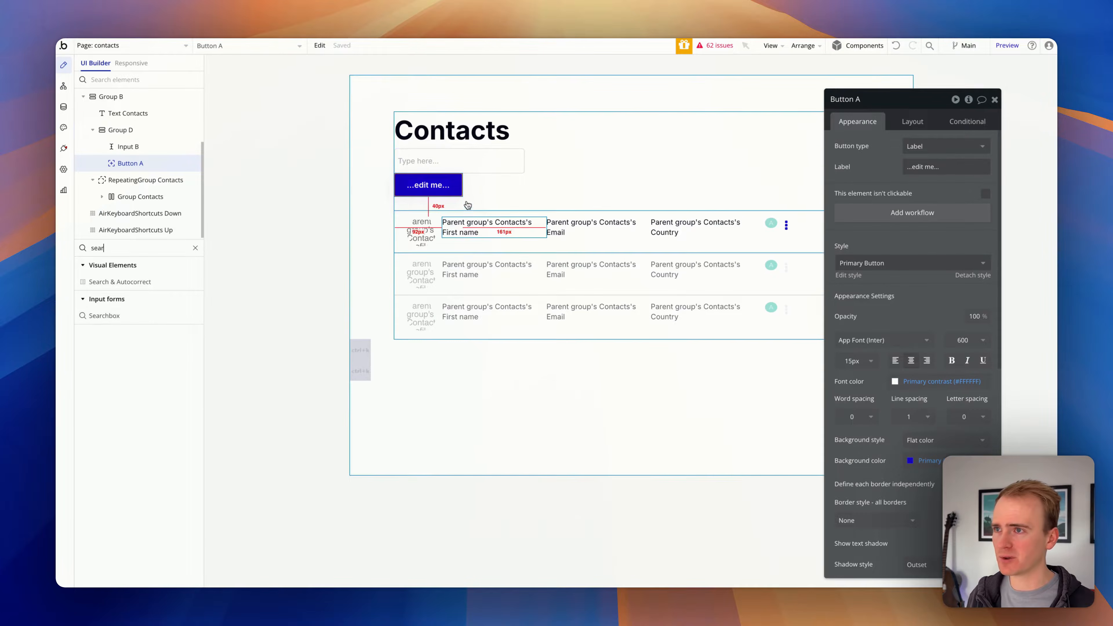
# Lay out the group holding the input and button as a right-aligned row with a column gap of 8 px.
pyautogui.click(607, 170)
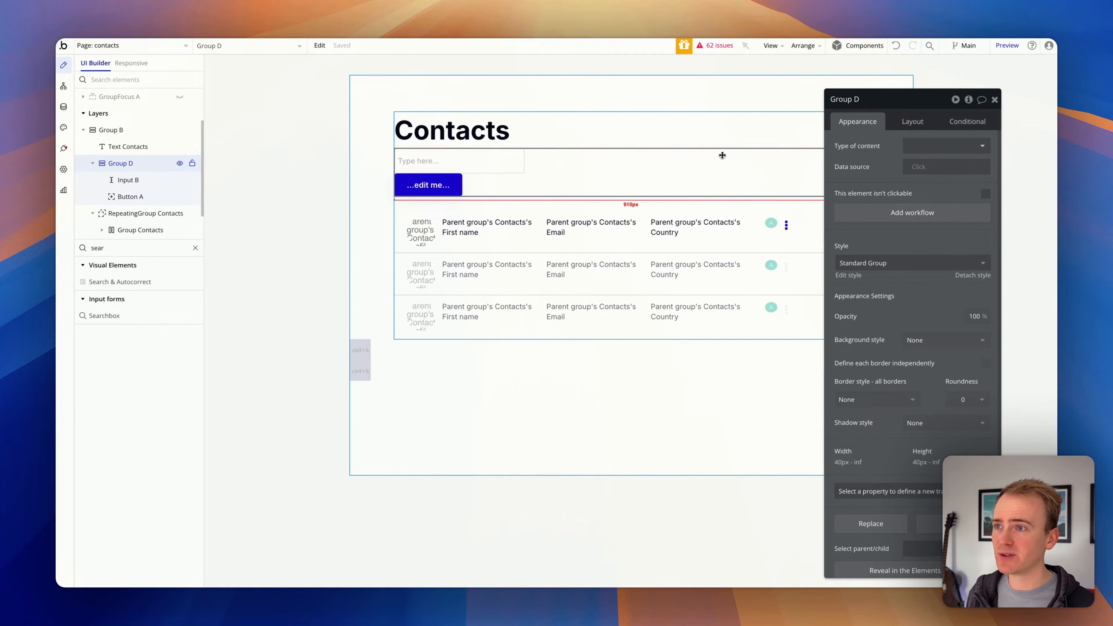
pyautogui.click(913, 122)
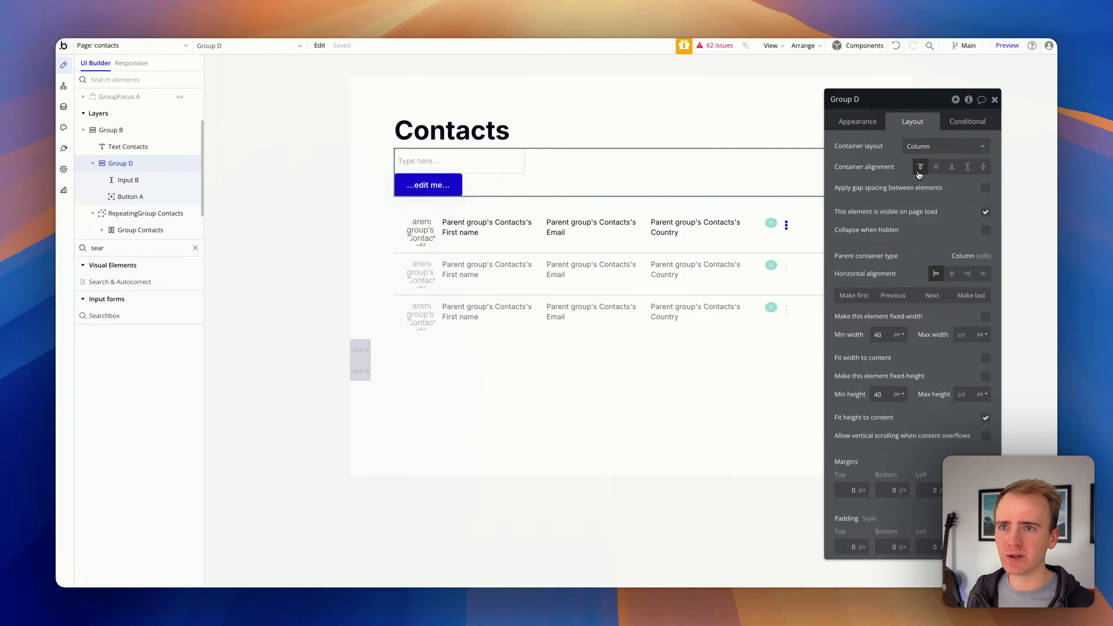
pyautogui.click(920, 147)
pyautogui.click(916, 202)
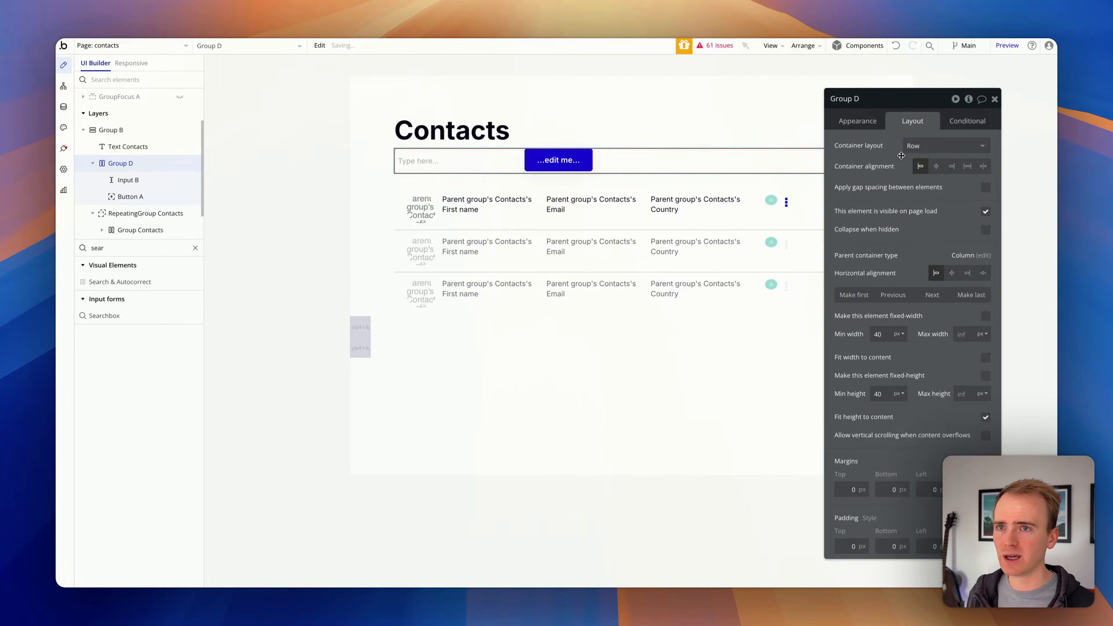
pyautogui.click(952, 167)
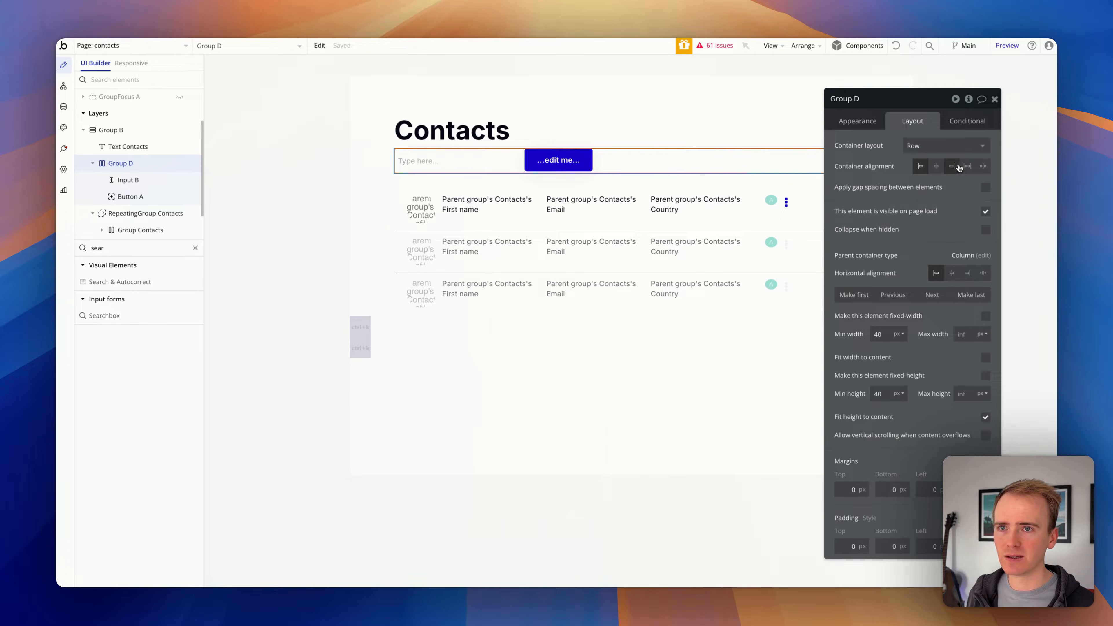
pyautogui.click(985, 188)
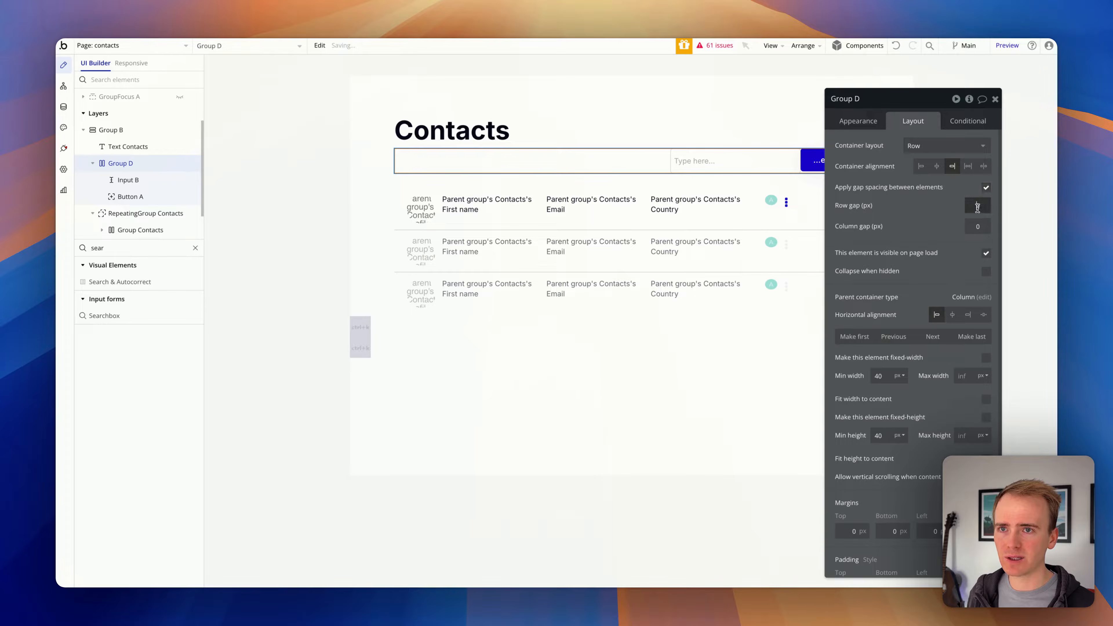
pyautogui.click(977, 227)
pyautogui.write('8')
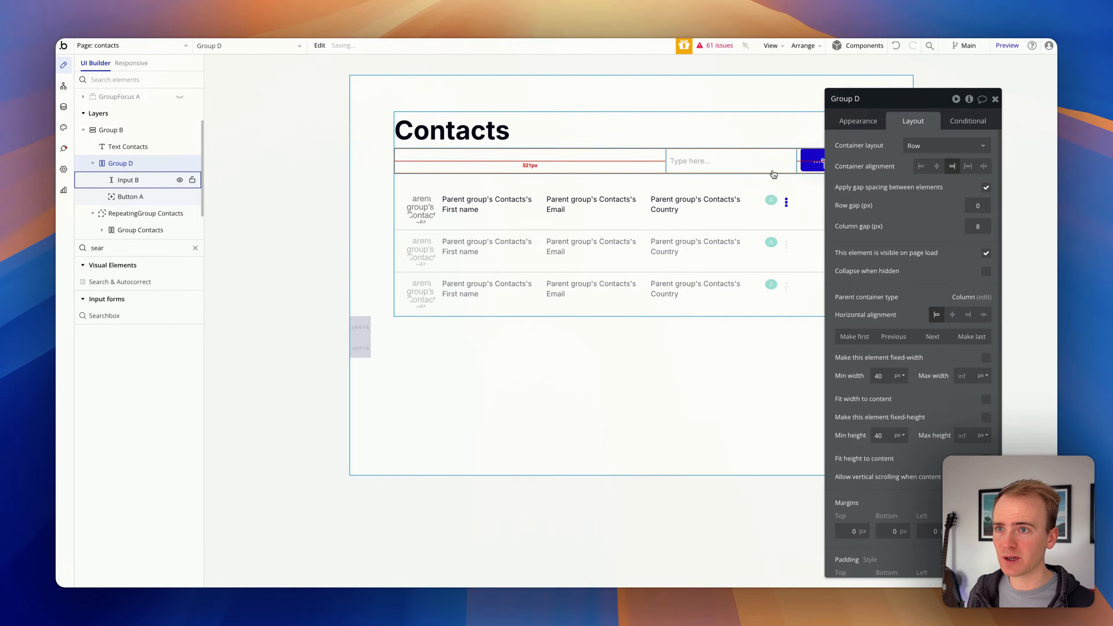
# Set the placeholder of the input beside the button to "Search...".
pyautogui.click(728, 161)
pyautogui.click(859, 122)
pyautogui.click(925, 150)
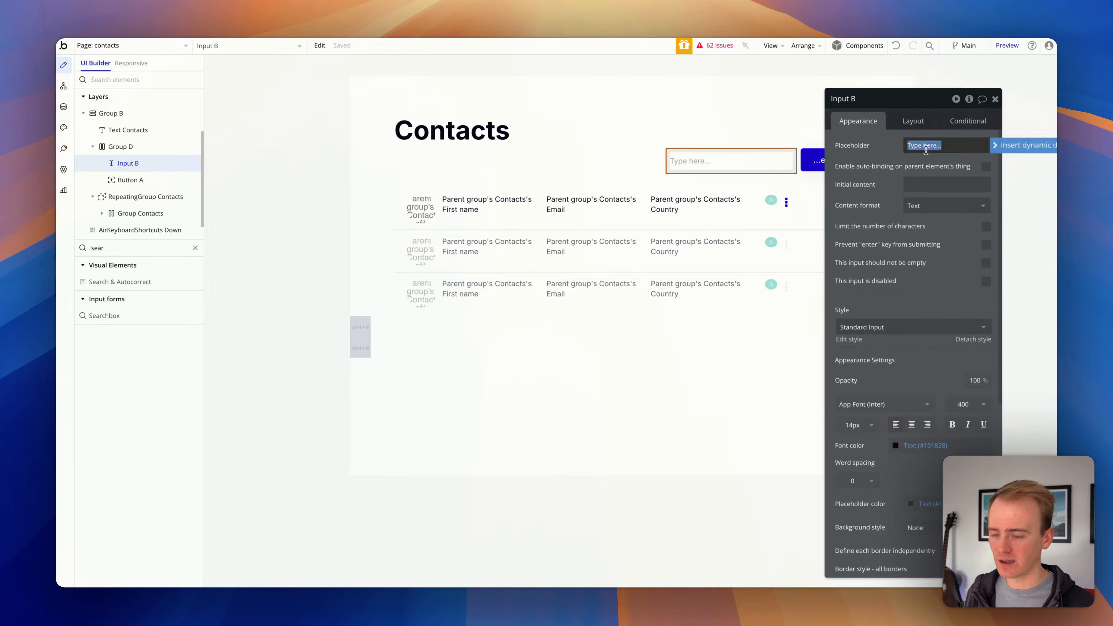
pyautogui.write('Search')
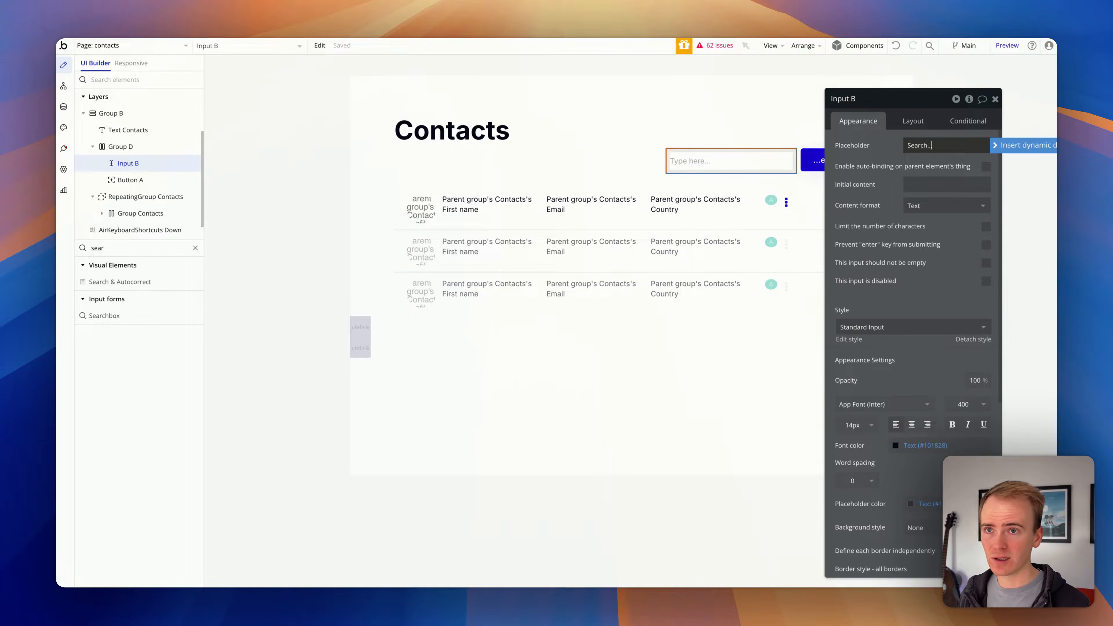
# Label the button beside the search input "Search".
pyautogui.moveTo(914, 105); pyautogui.dragTo(579, 110)
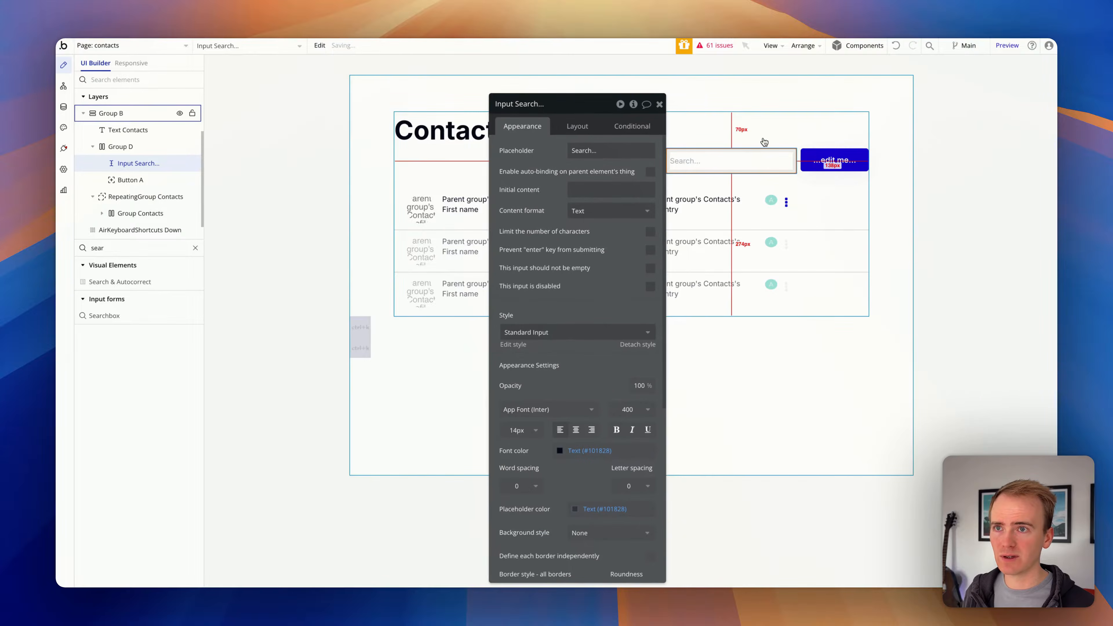
pyautogui.click(832, 160)
pyautogui.click(587, 171)
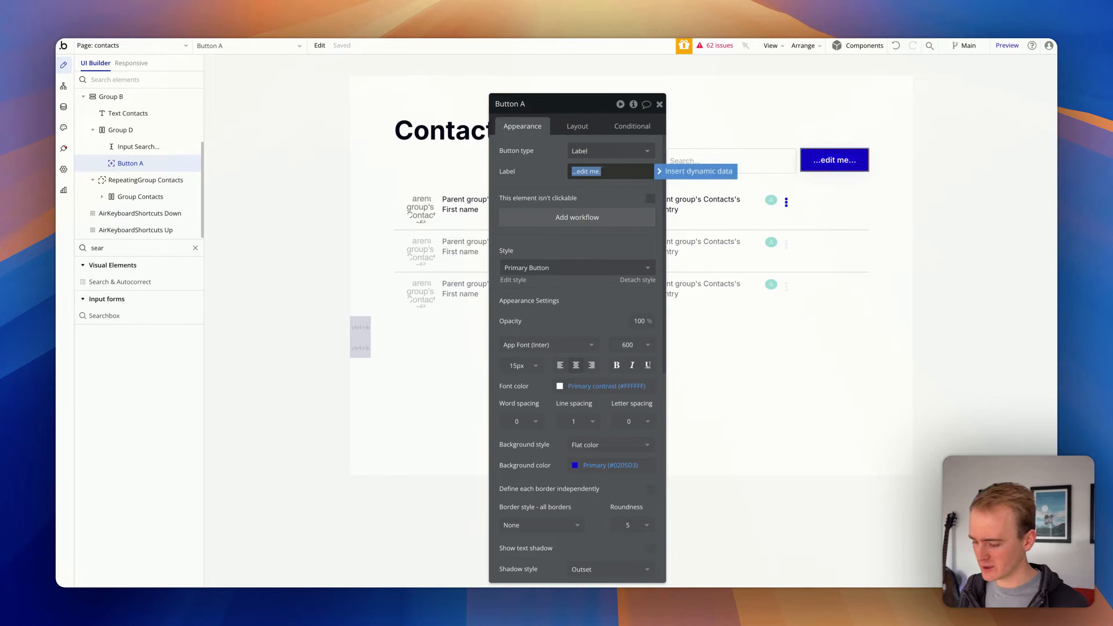
pyautogui.write('Search')
# Change the Search button's type to Icon and label, and give it the Feather magnifying-glass icon.
pyautogui.click(595, 151)
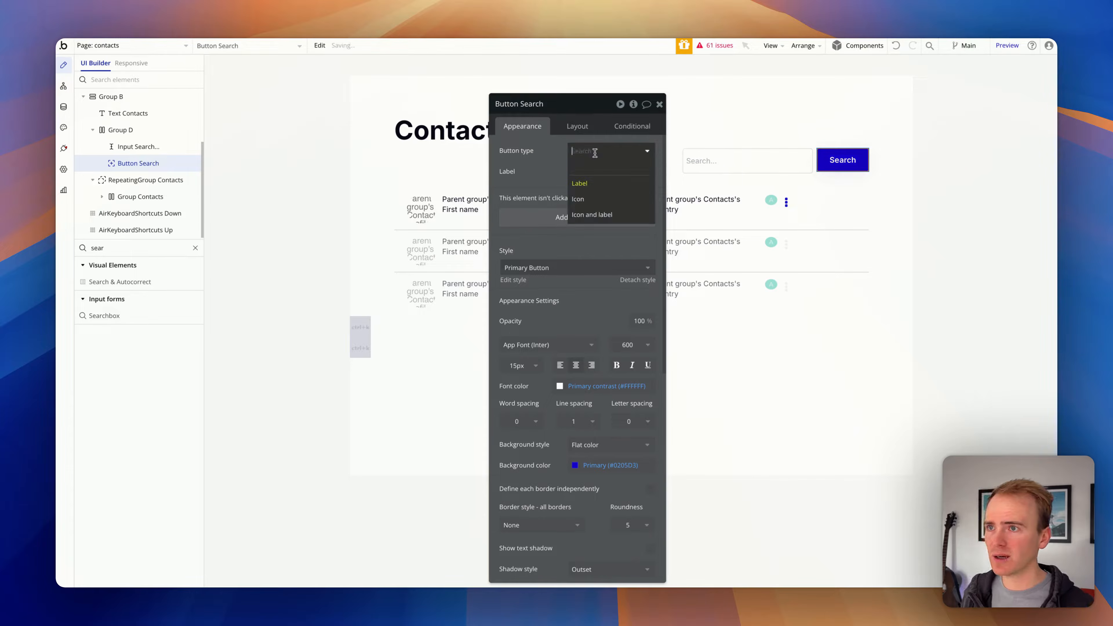
pyautogui.click(599, 216)
pyautogui.click(590, 172)
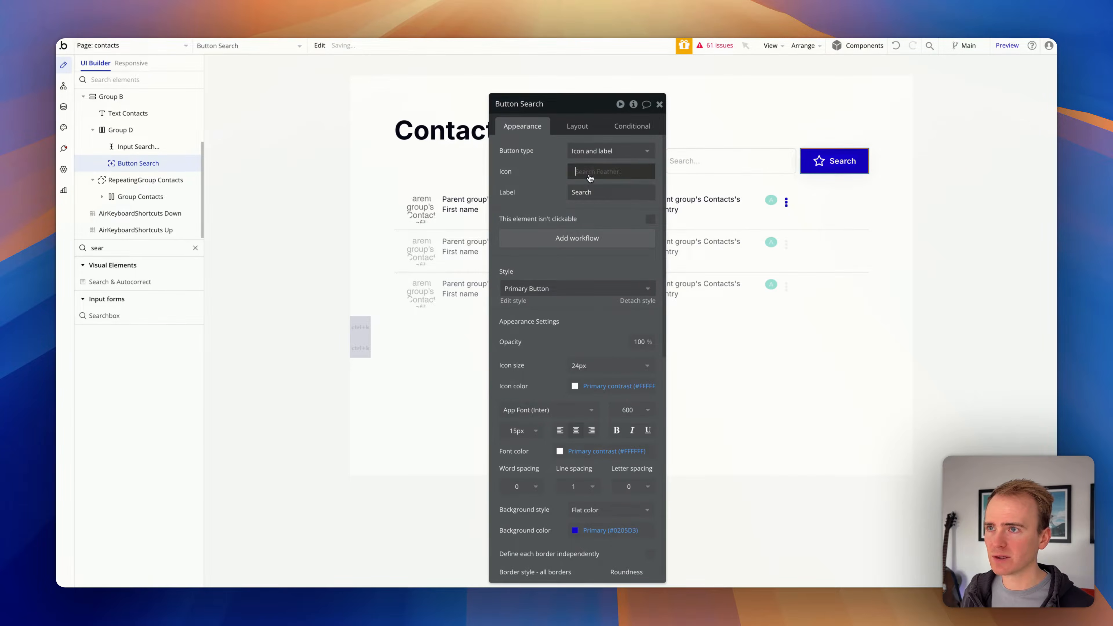
pyautogui.write('search')
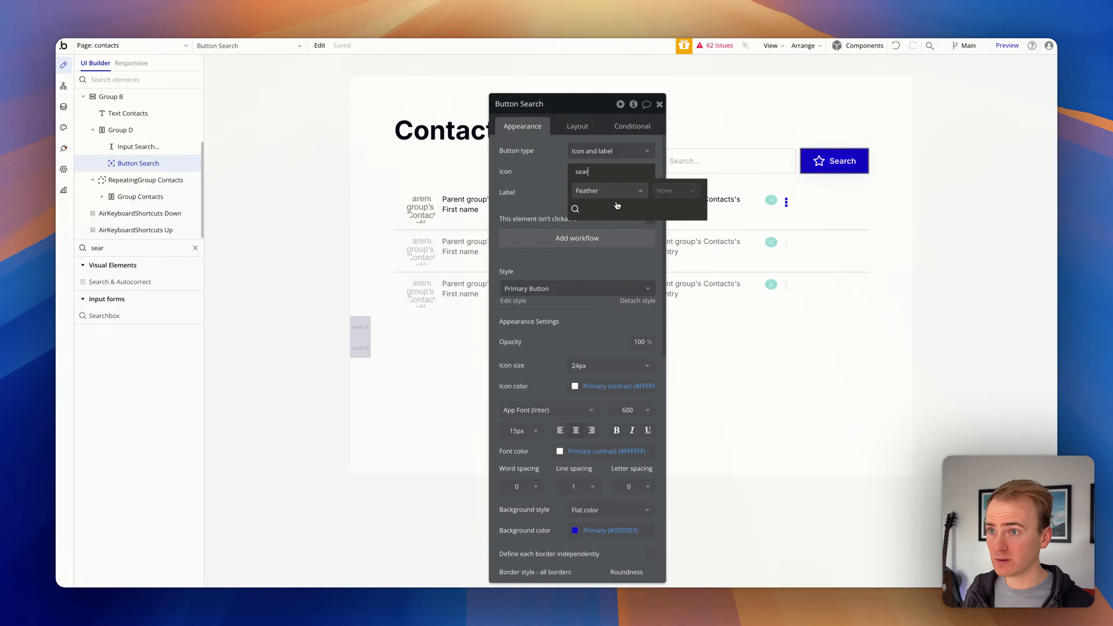
pyautogui.click(574, 204)
pyautogui.click(144, 180)
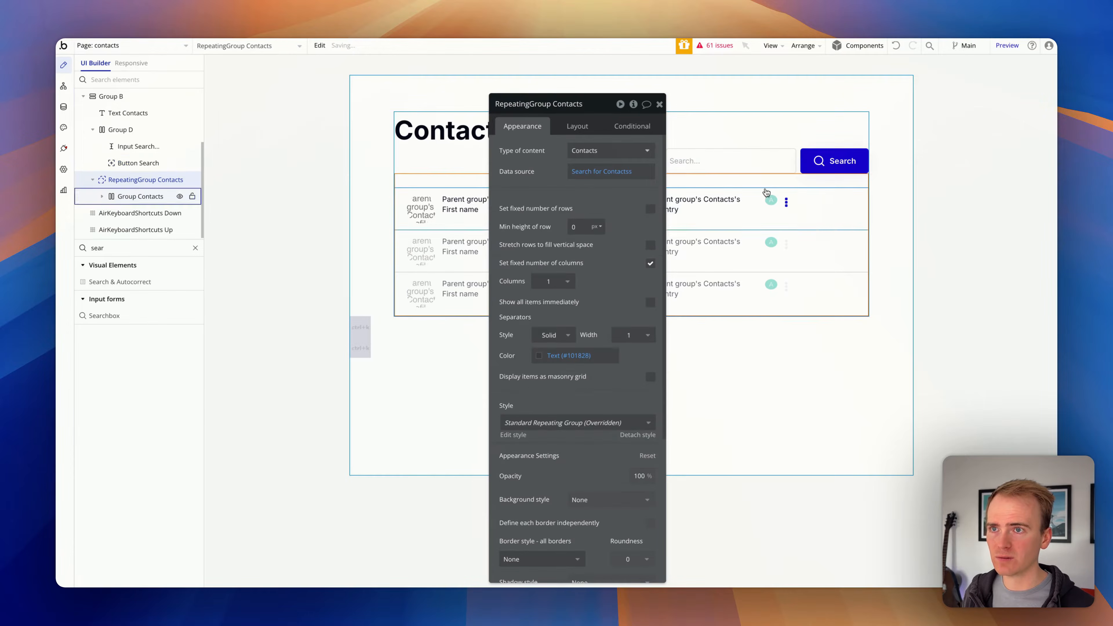
pyautogui.moveTo(541, 119); pyautogui.dragTo(870, 100)
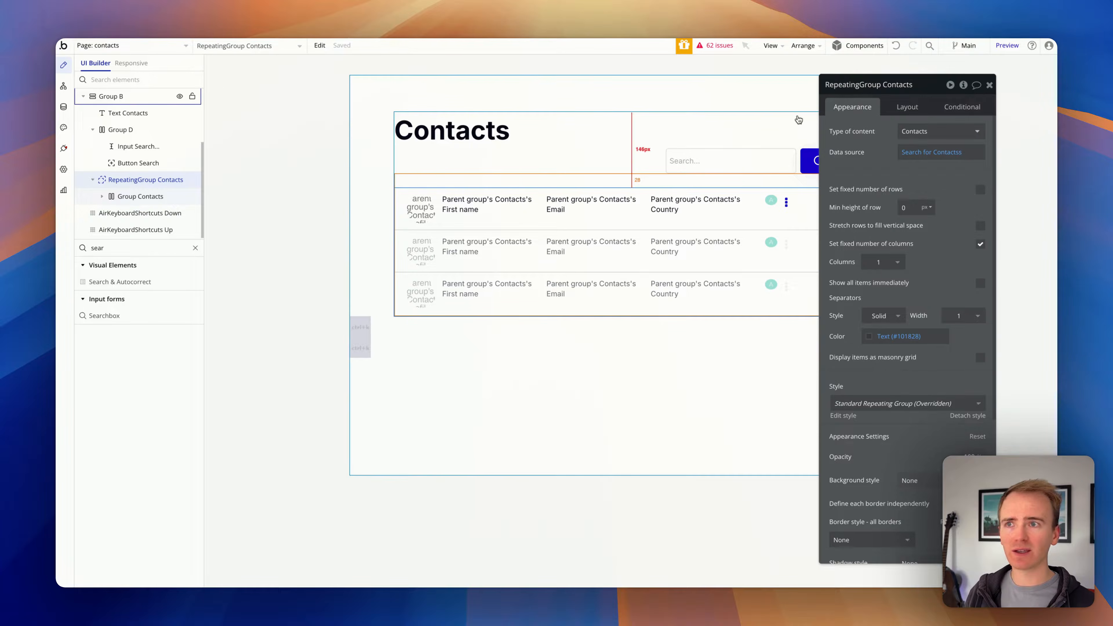
pyautogui.click(743, 163)
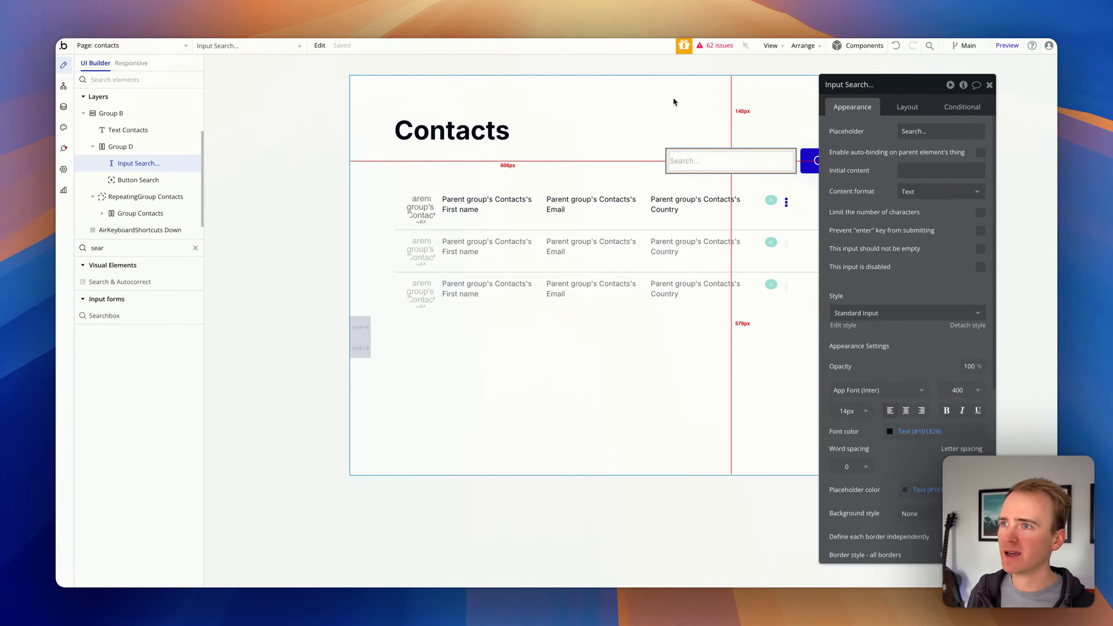
pyautogui.click(306, 82)
# Try to create a new web page named "results".
pyautogui.click(150, 46)
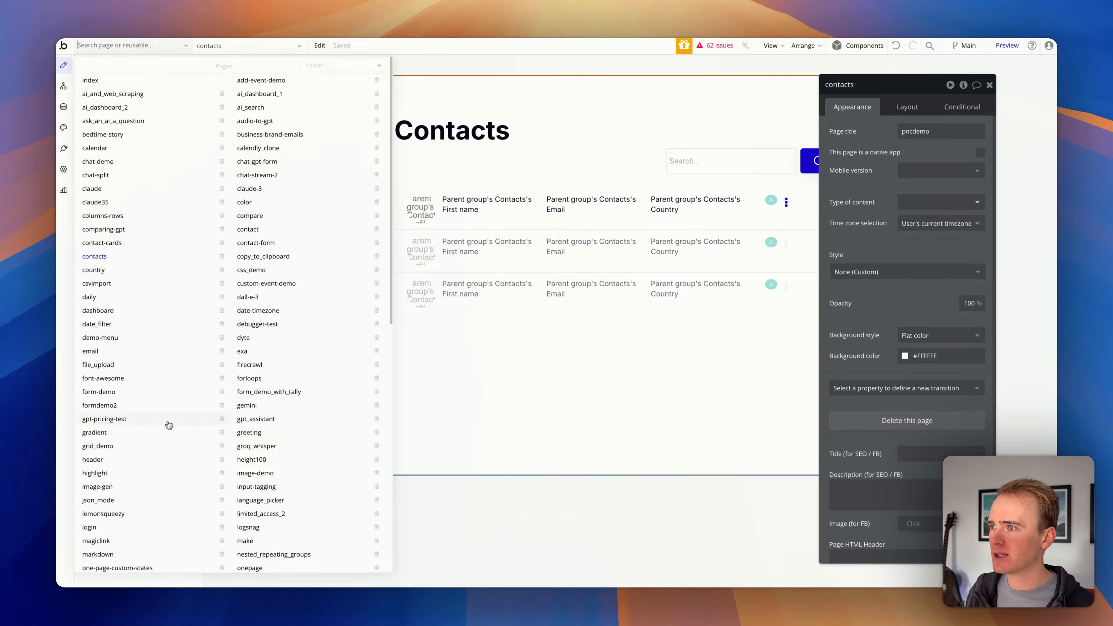
pyautogui.scroll(-10, 166, 428)
pyautogui.click(145, 502)
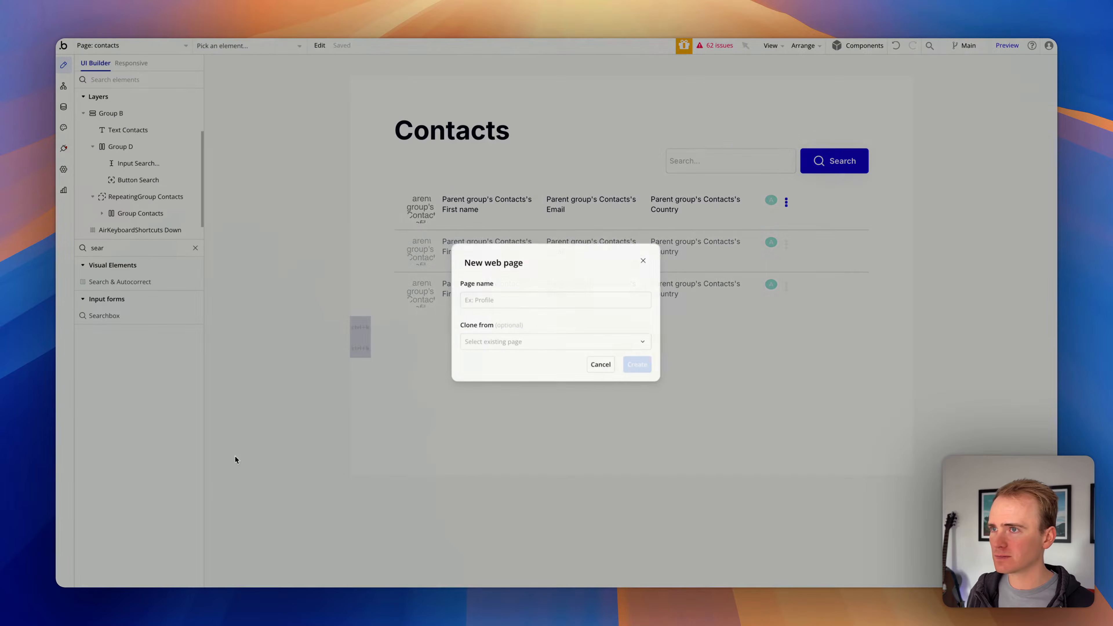
pyautogui.write('results')
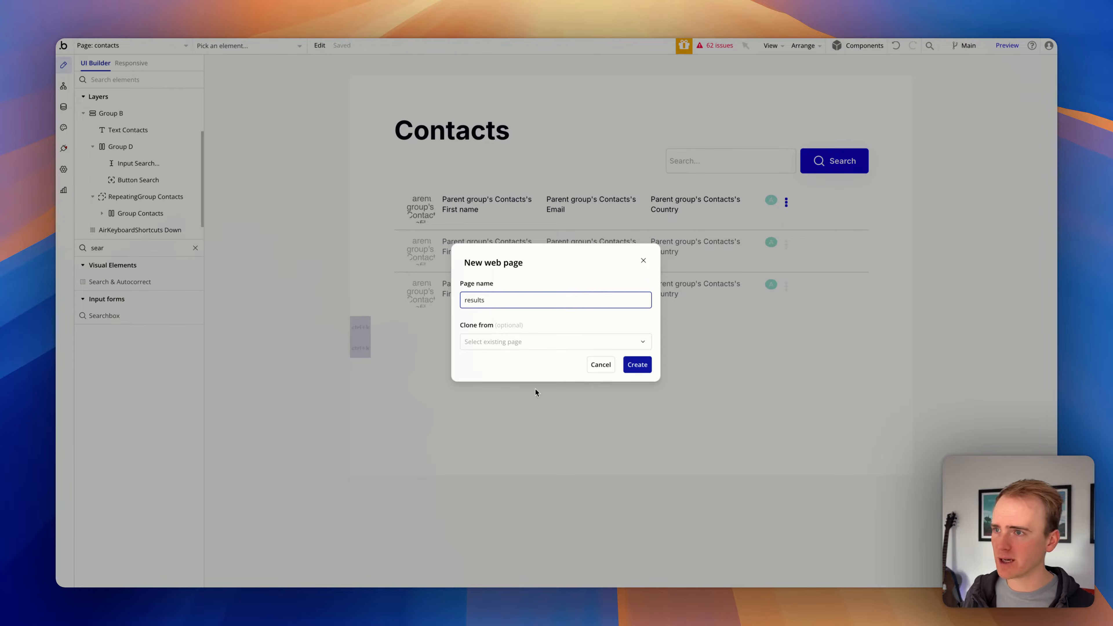
pyautogui.click(637, 365)
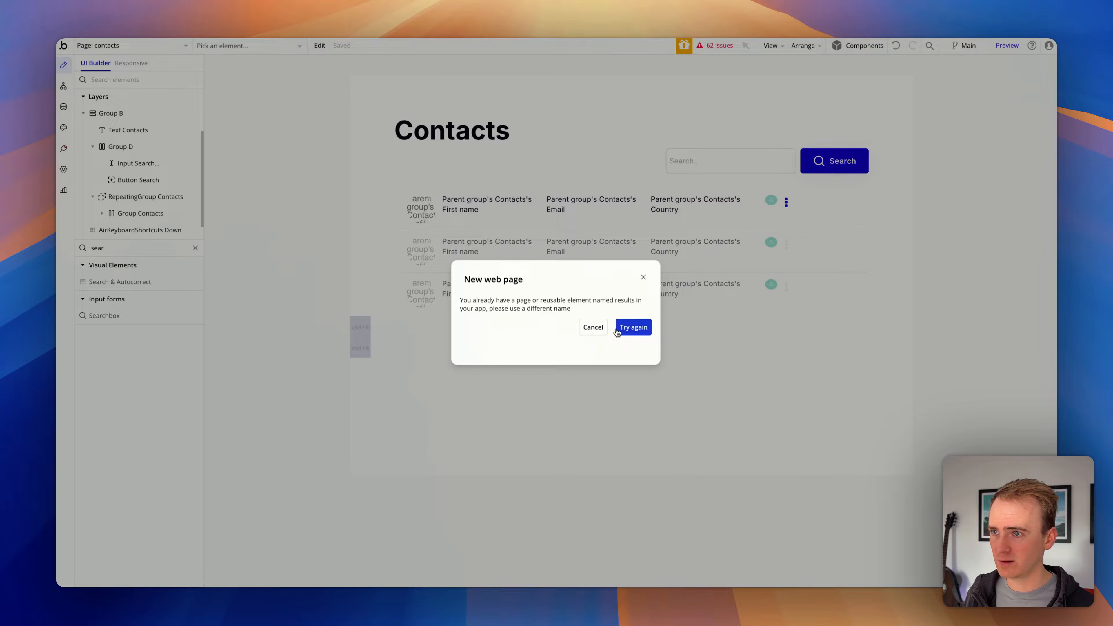
pyautogui.click(593, 327)
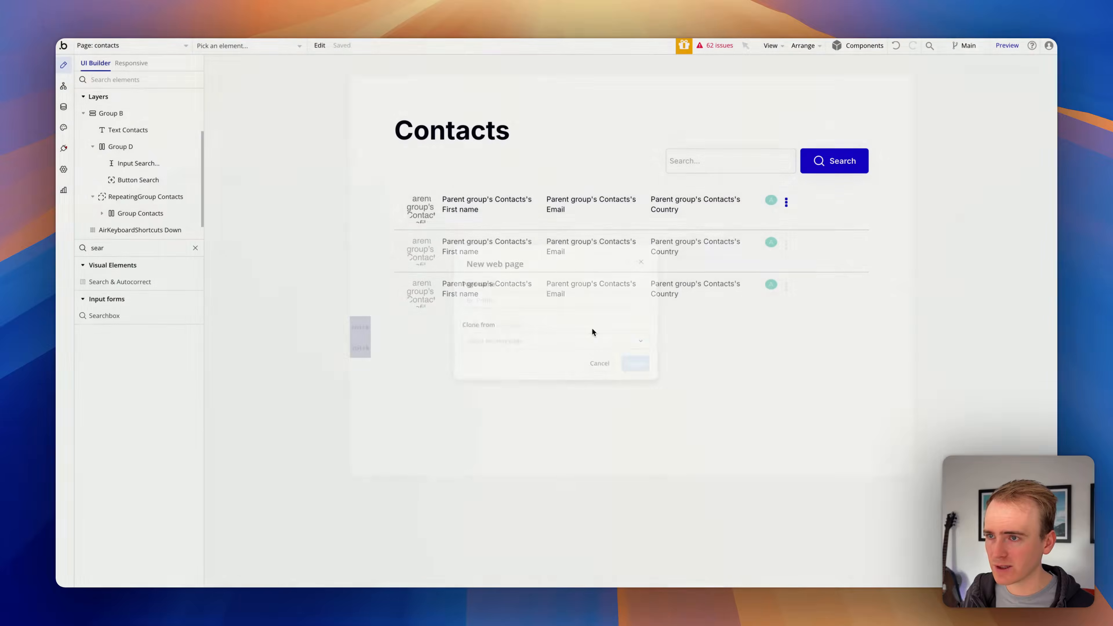
# Create a new blank web page named "search-results".
pyautogui.click(110, 47)
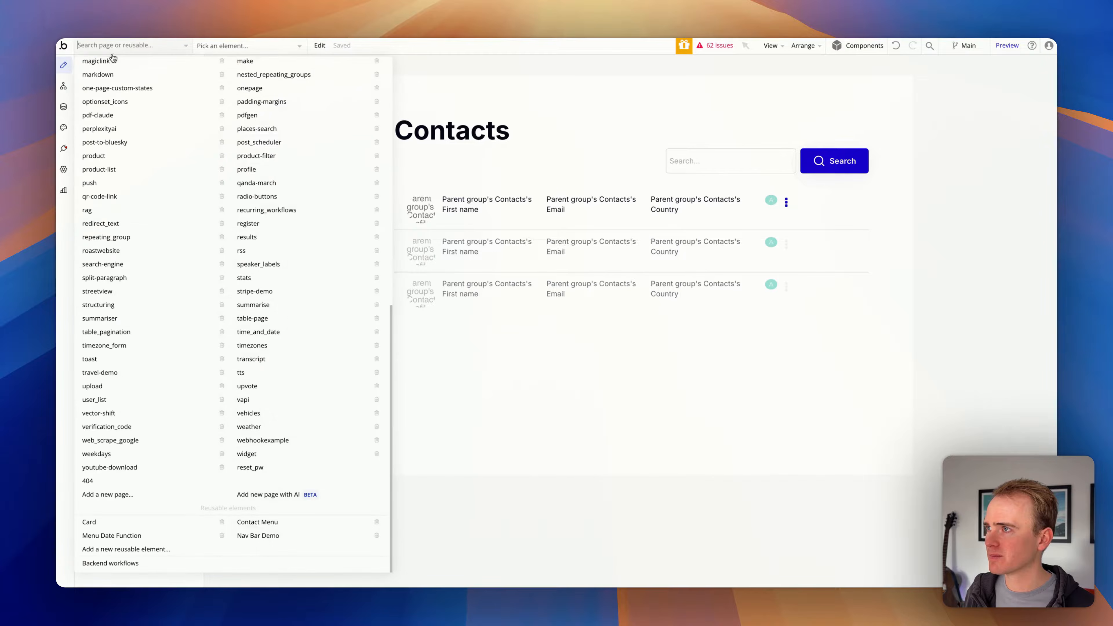
pyautogui.click(117, 495)
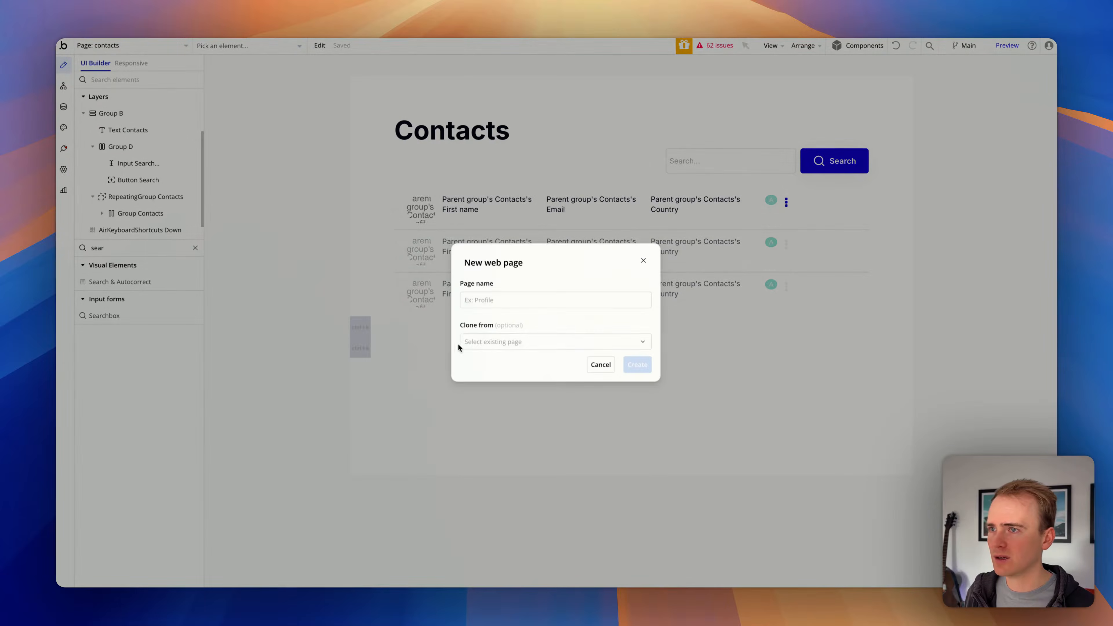
pyautogui.click(482, 303)
pyautogui.write('search')
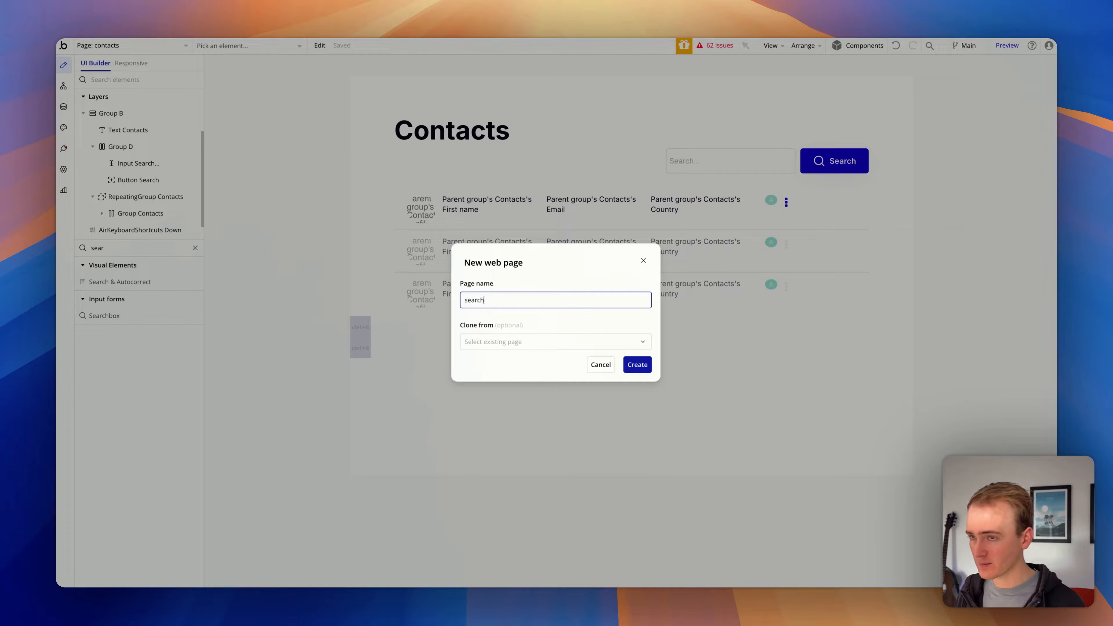
pyautogui.write('-results')
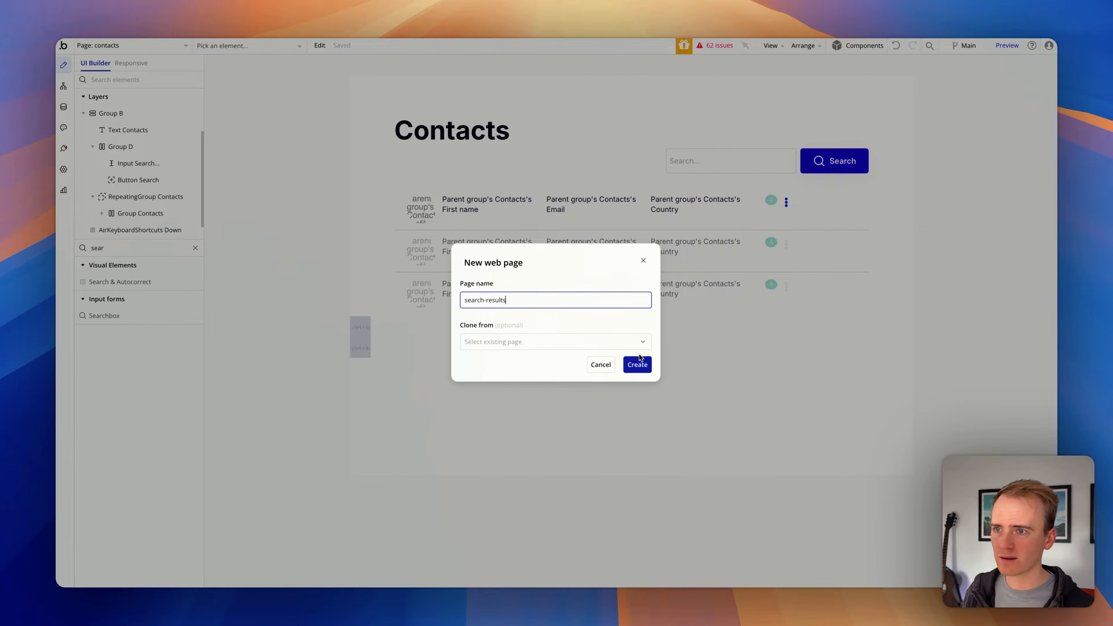
pyautogui.click(640, 364)
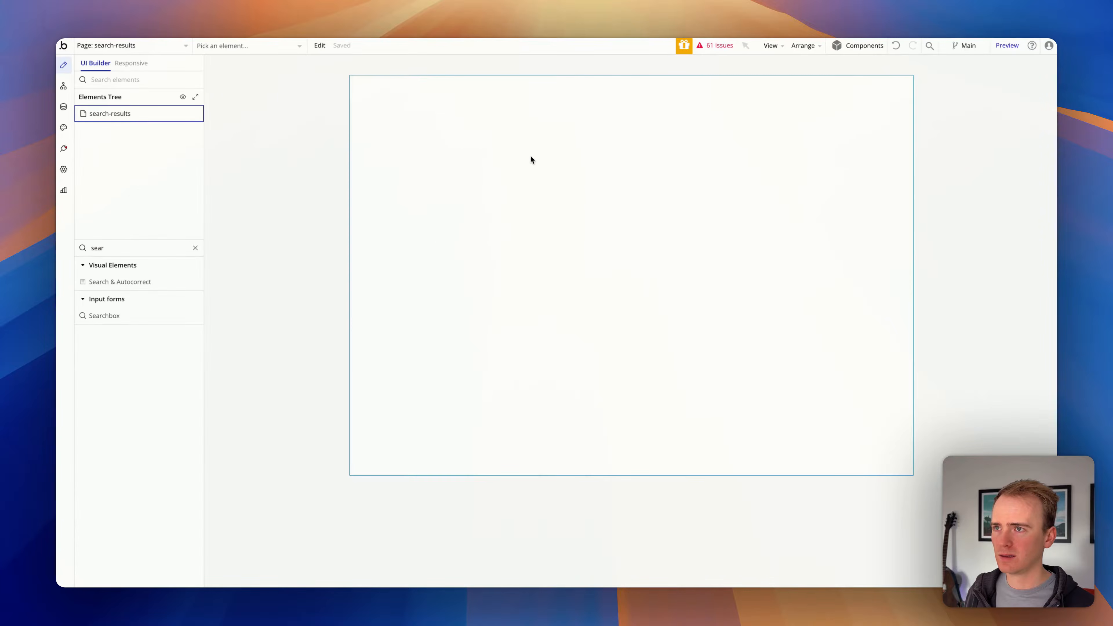
# Set the container layout of the search-results page to Column.
pyautogui.click(522, 159)
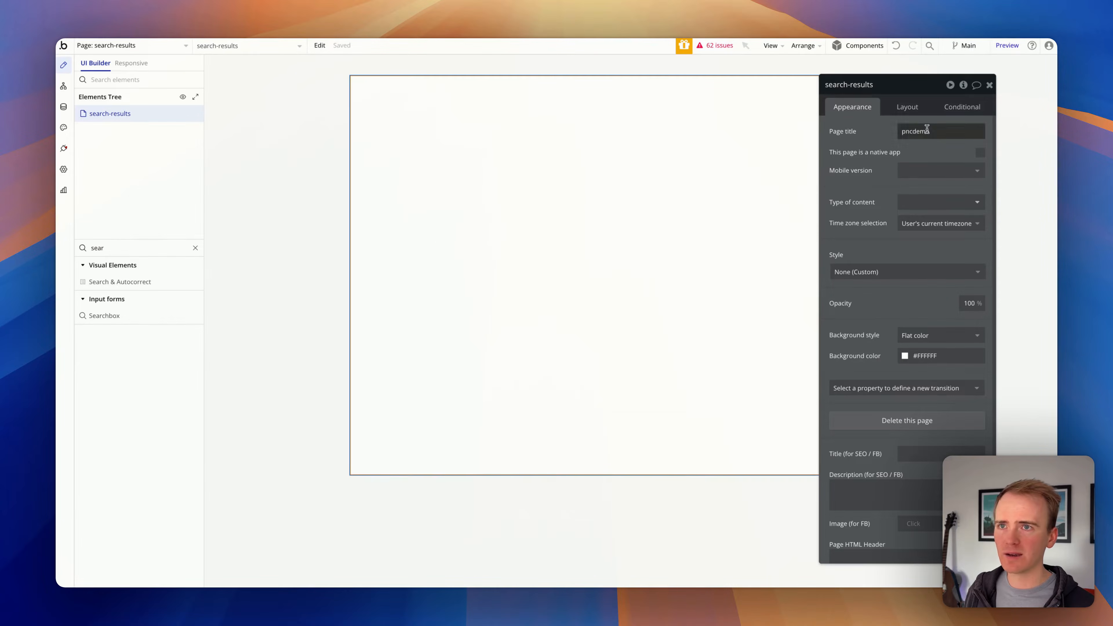
pyautogui.click(907, 108)
pyautogui.click(924, 133)
pyautogui.click(912, 210)
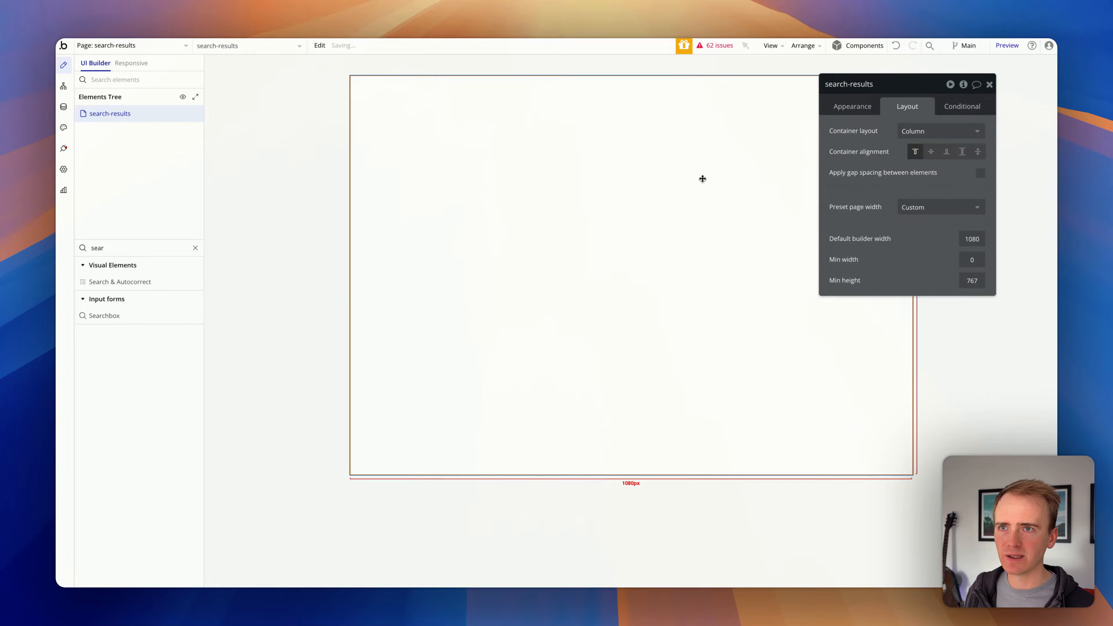
# Find the Group element and place one on the empty search-results page.
pyautogui.doubleClick(122, 247)
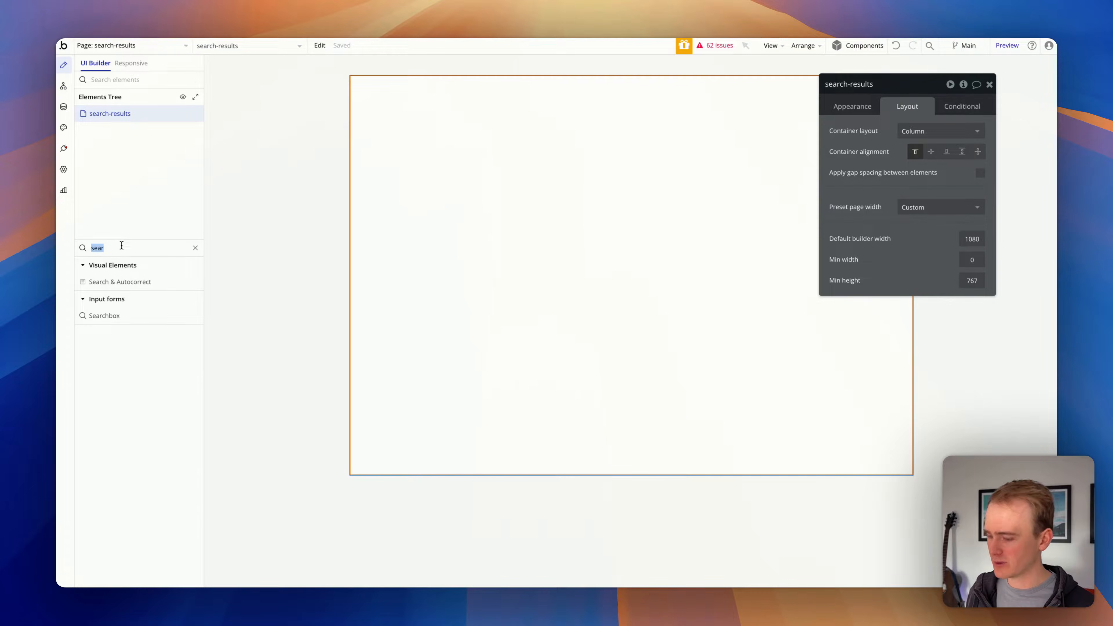
pyautogui.write('group')
pyautogui.moveTo(90, 279); pyautogui.dragTo(407, 271)
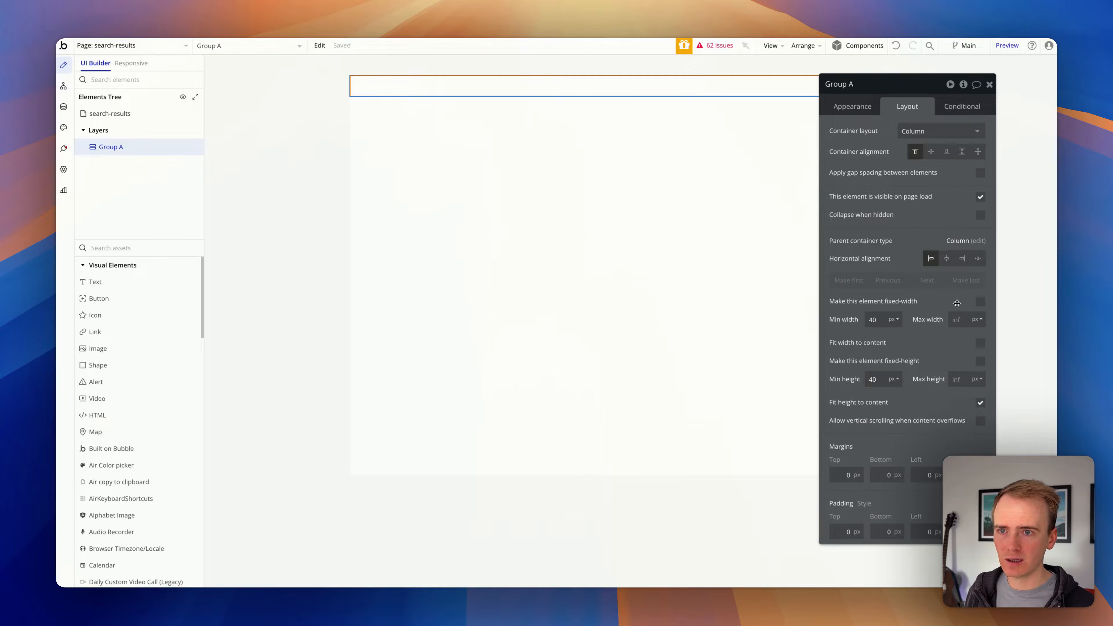
# Set the new group's top, bottom and left padding to 20 px.
pyautogui.click(847, 532)
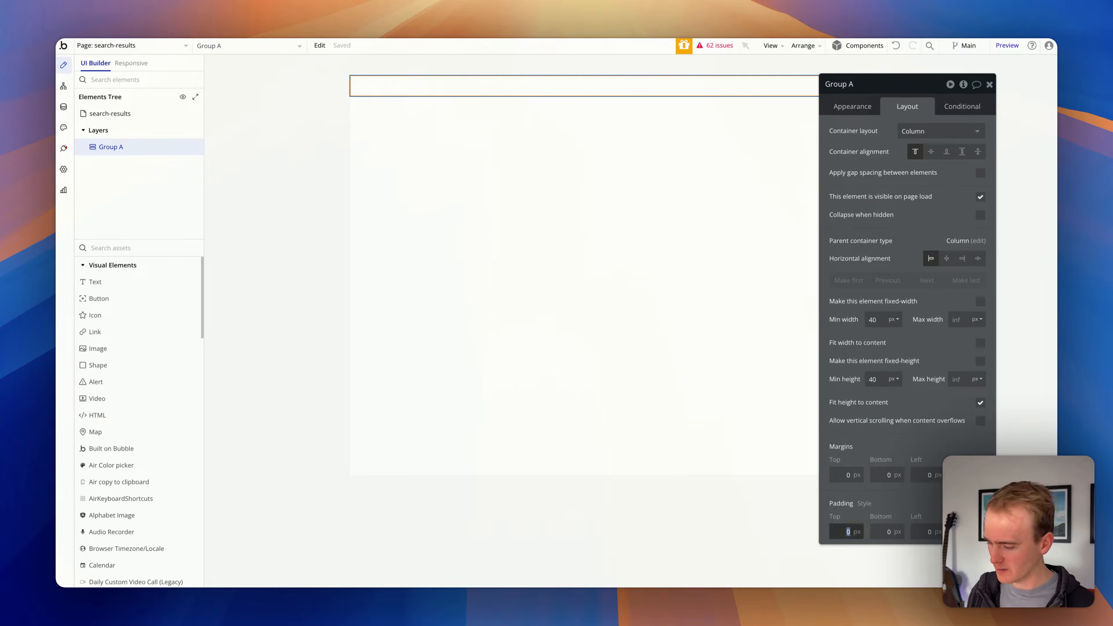
pyautogui.write('20')
pyautogui.press('Tab')
pyautogui.write('20')
pyautogui.press('Tab')
pyautogui.write('20')
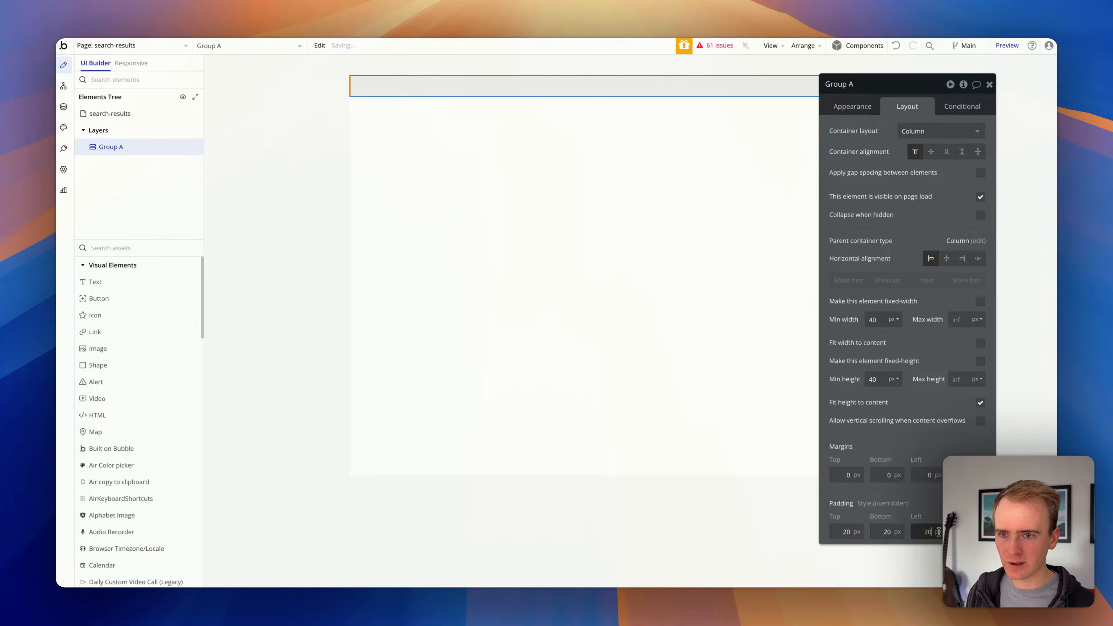
# Place a text element inside the padded group and make it read "Results for".
pyautogui.click(661, 405)
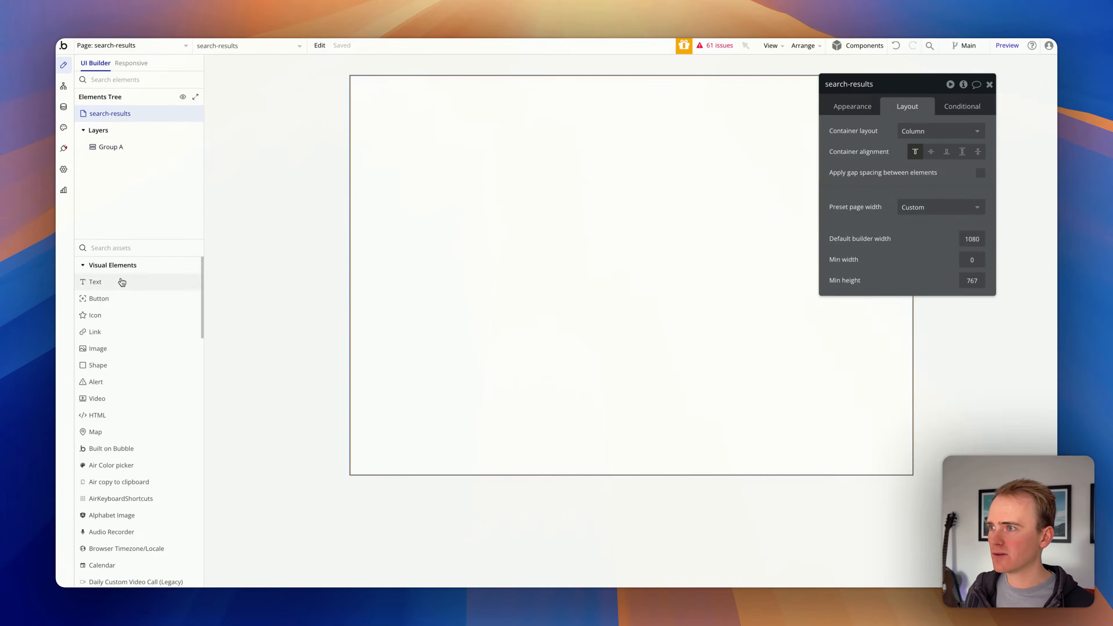
pyautogui.moveTo(122, 282); pyautogui.dragTo(417, 93)
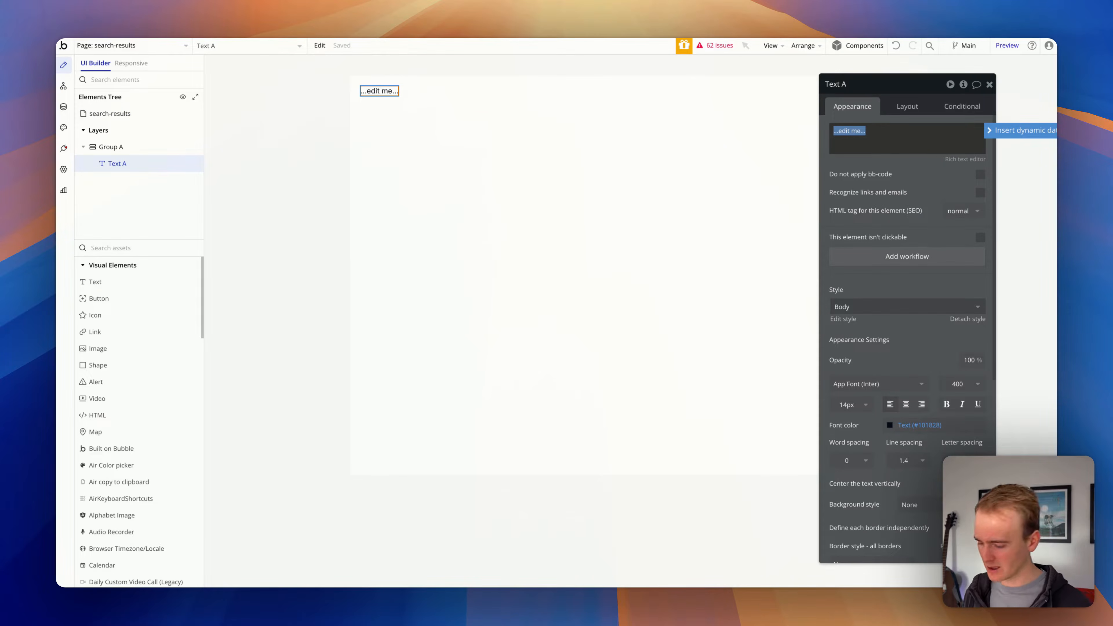
pyautogui.write('Results for')
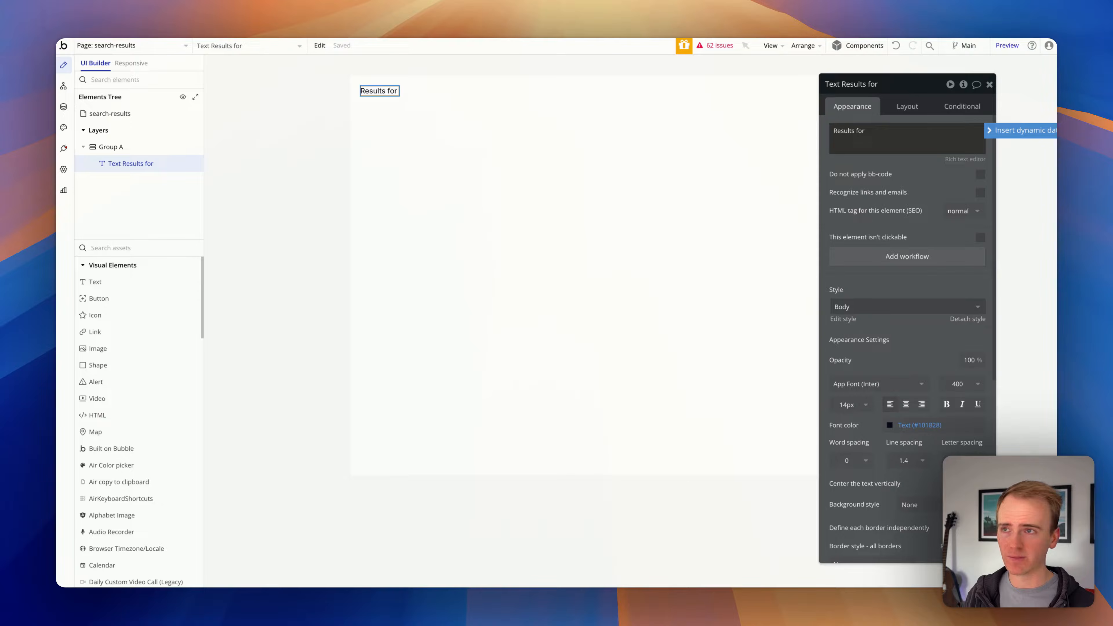
# Switch to the contacts page and add a click workflow to its Search button.
pyautogui.click(162, 45)
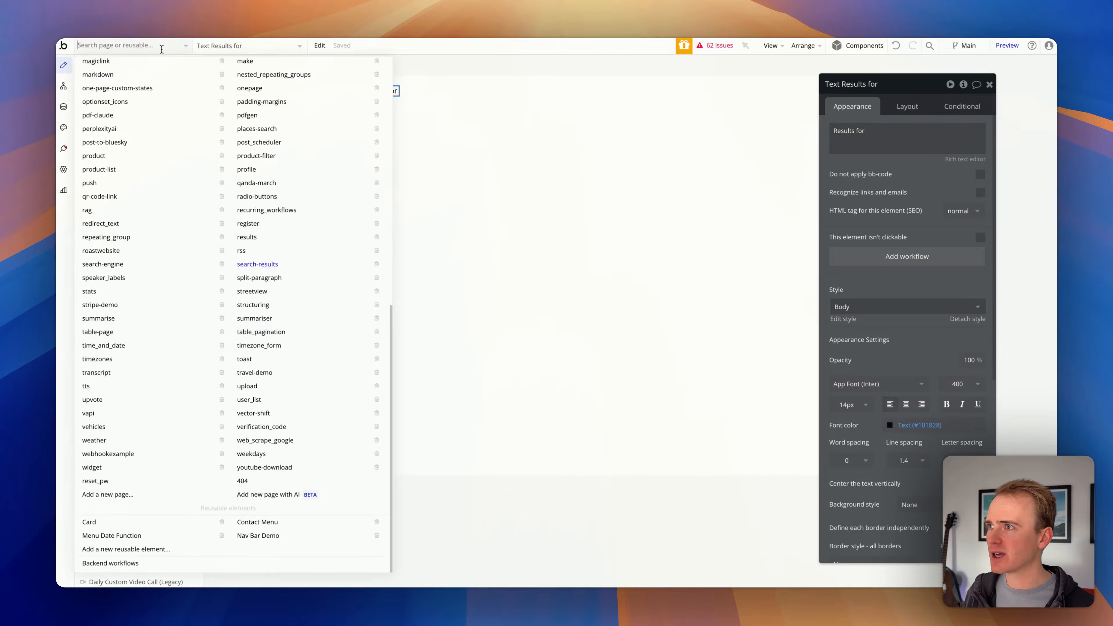
pyautogui.write('con')
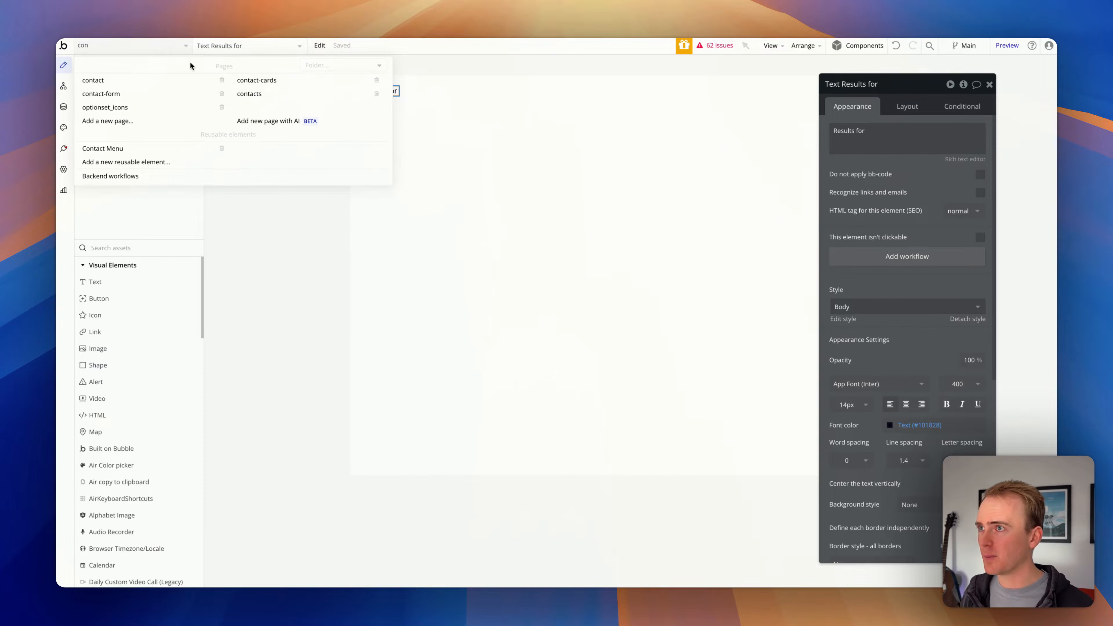
pyautogui.click(261, 95)
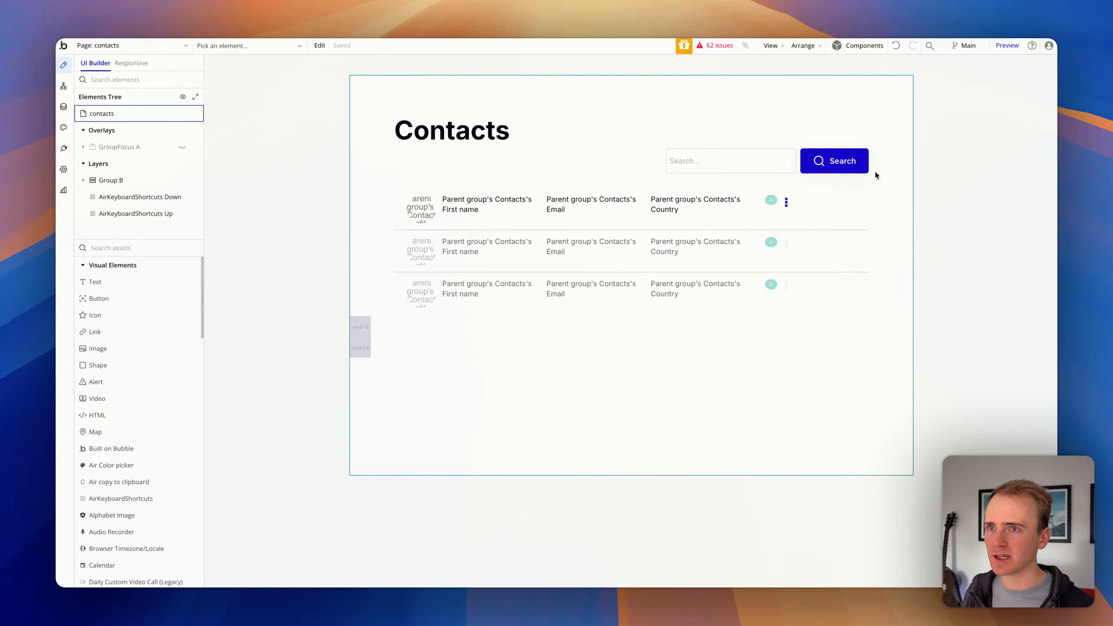
pyautogui.click(850, 165)
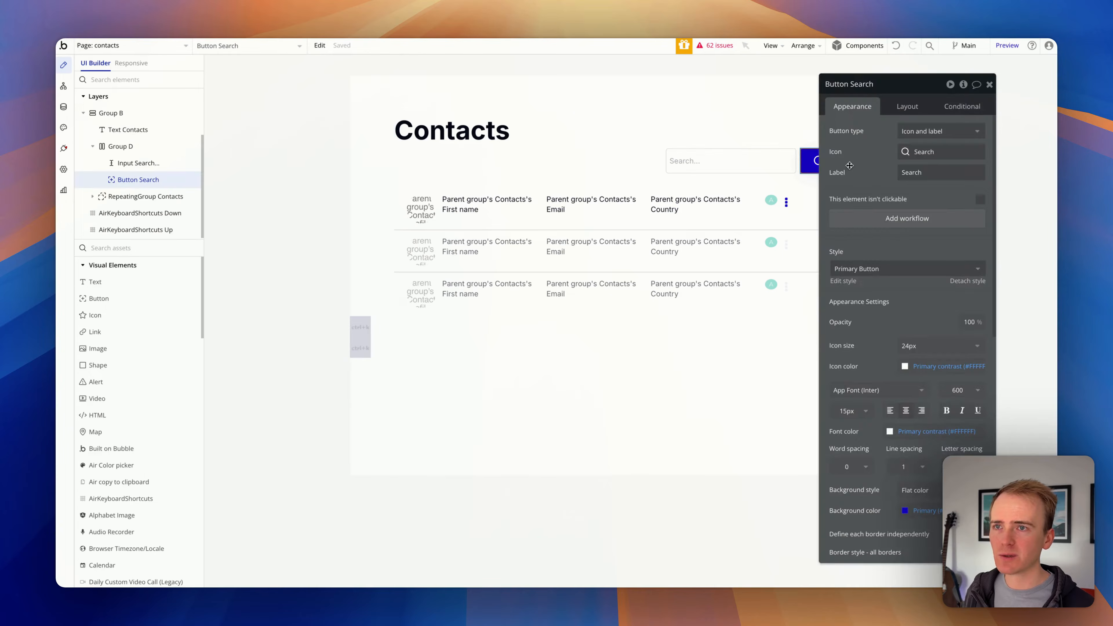
pyautogui.click(890, 224)
# Add a Go to page action to the Search button workflow with search-results as its destination.
pyautogui.click(630, 136)
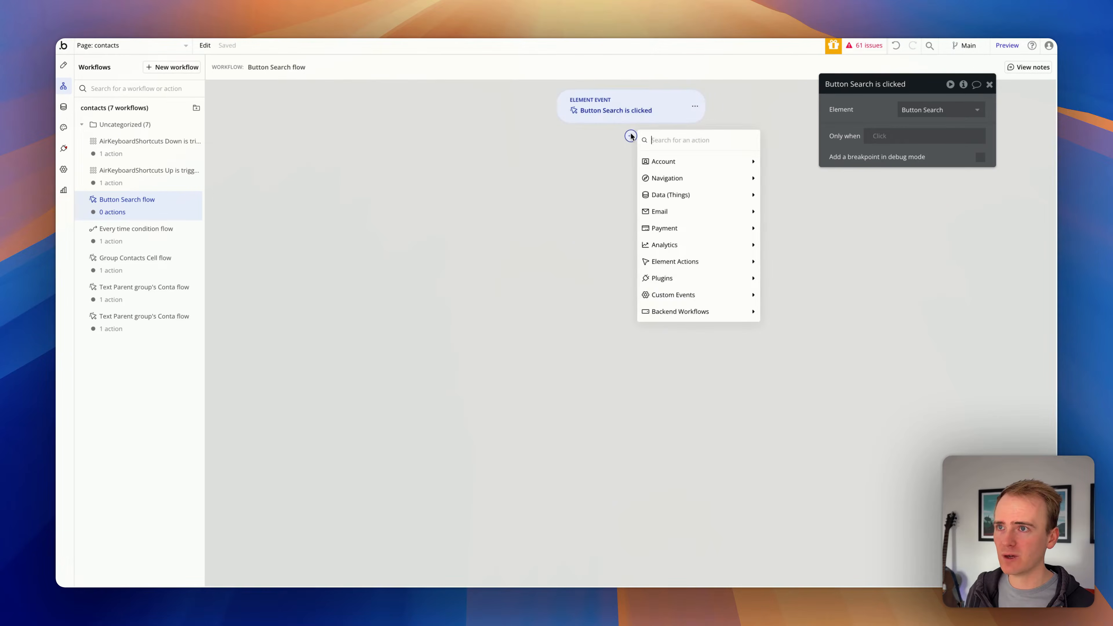
pyautogui.write('go to')
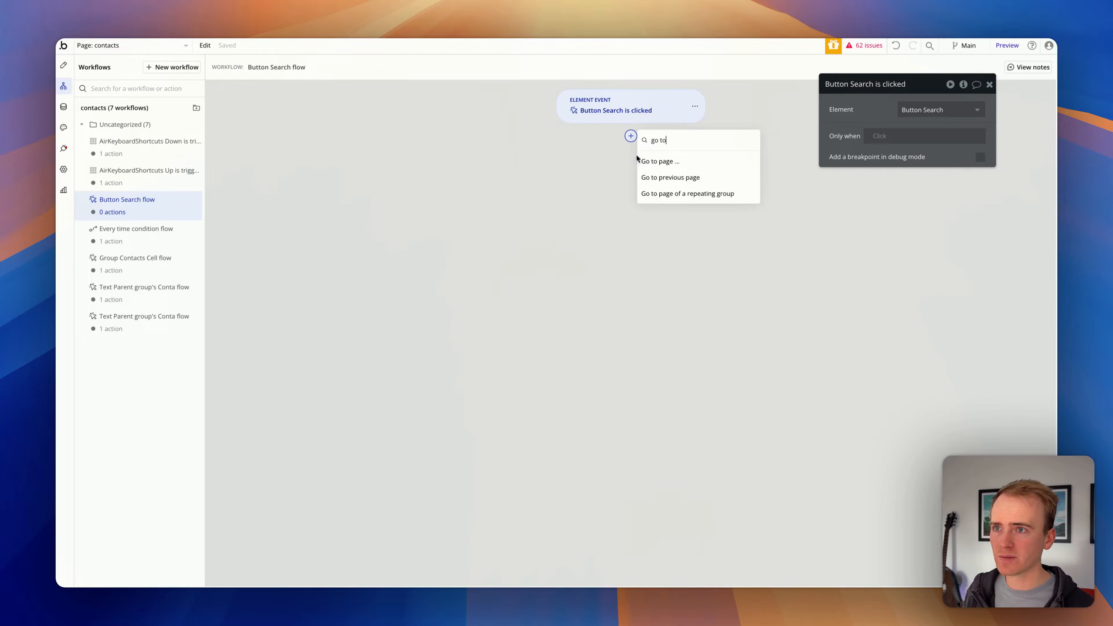
pyautogui.click(654, 161)
pyautogui.write('s')
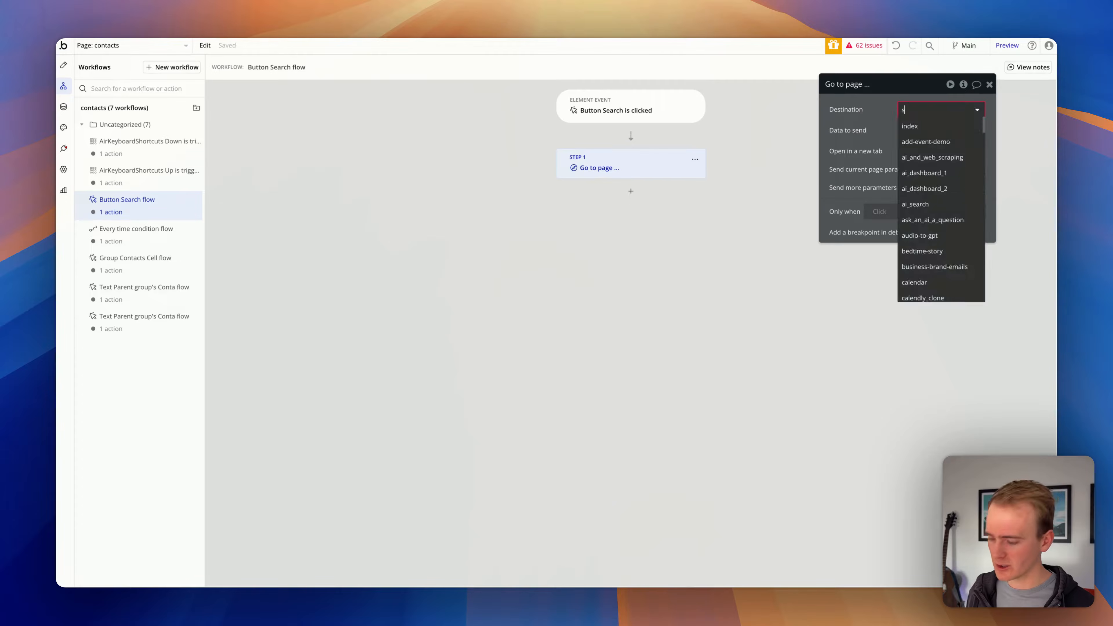
pyautogui.write('ear')
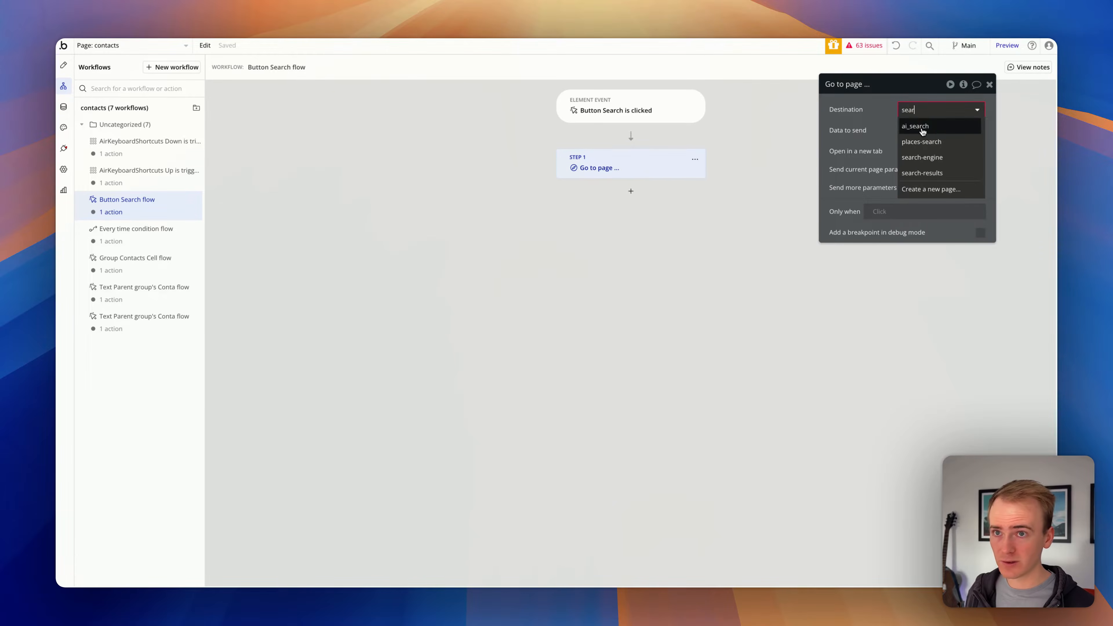
pyautogui.click(932, 174)
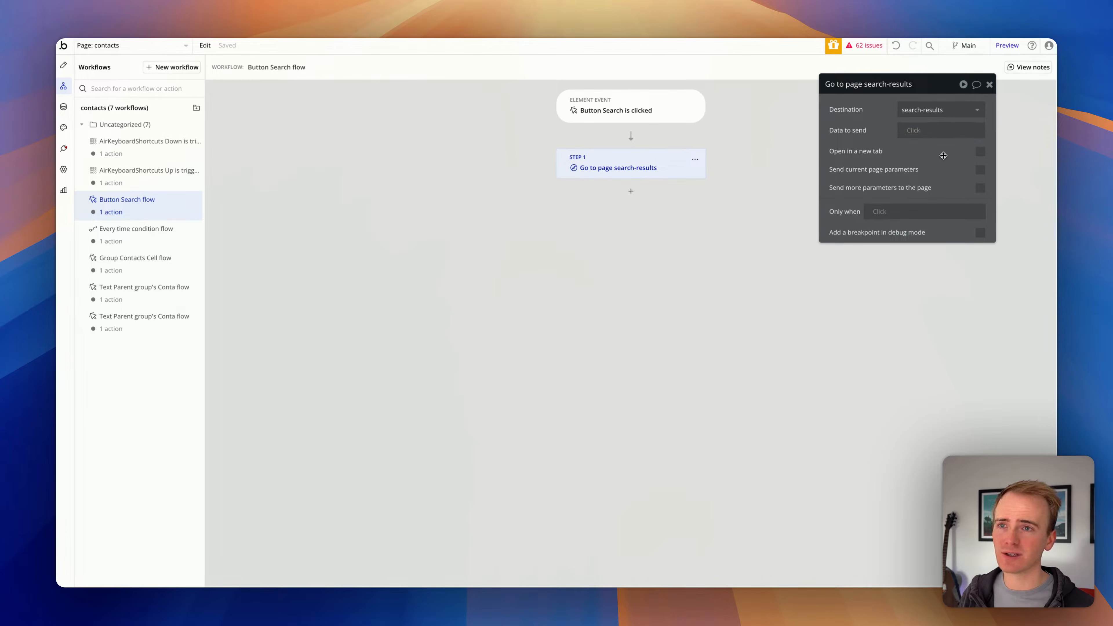
# Enable sending more parameters to the page and add a parameter with the key "q".
pyautogui.click(980, 190)
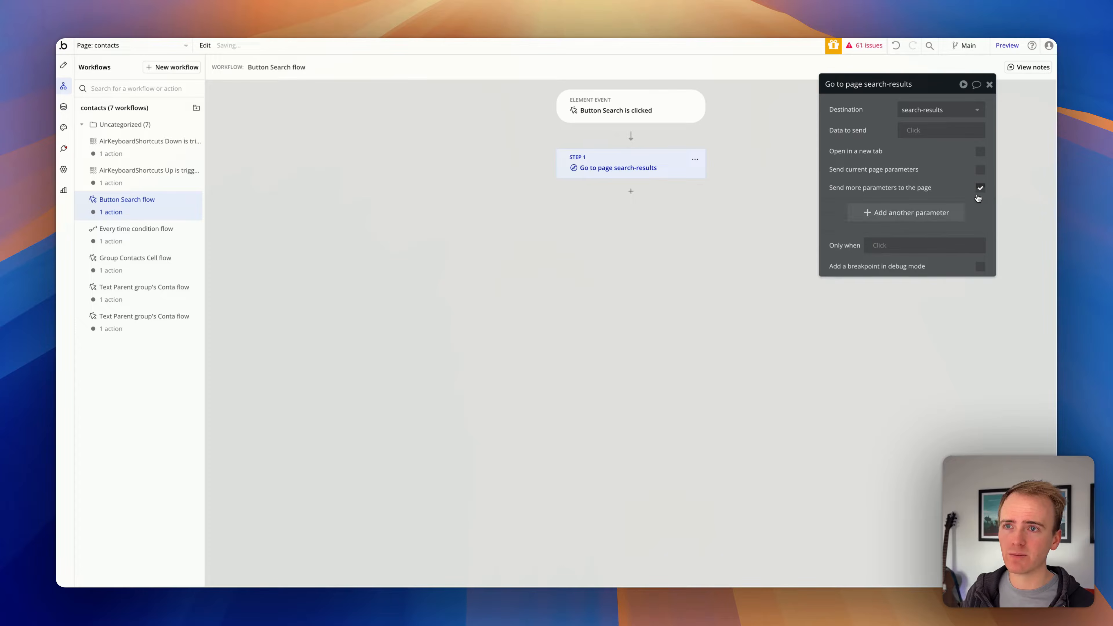
pyautogui.click(911, 214)
pyautogui.click(866, 213)
pyautogui.write('q')
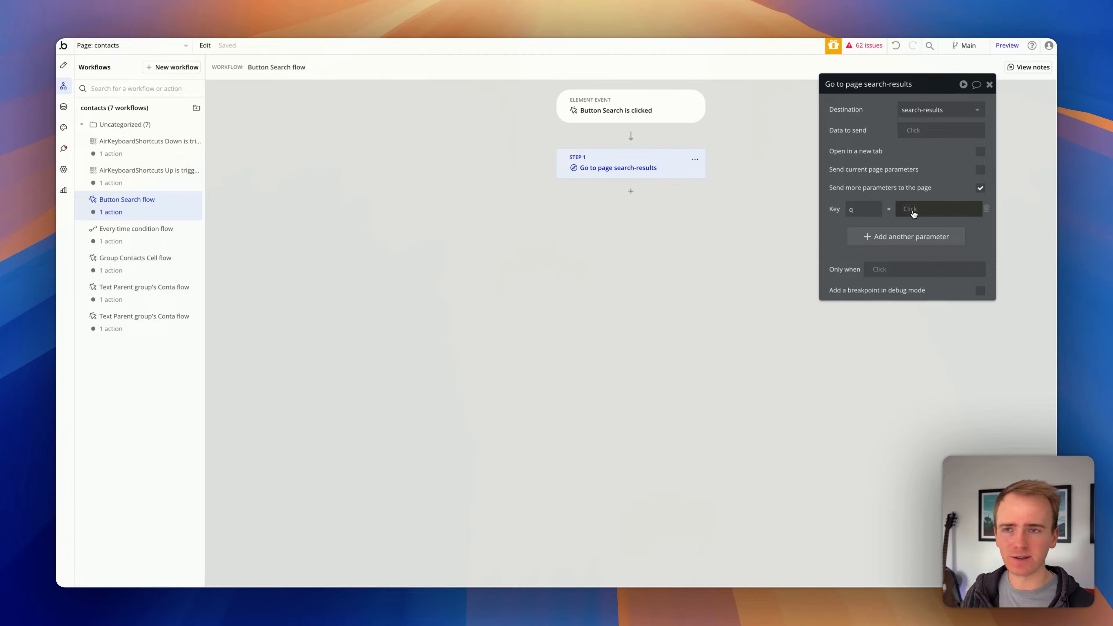
# Set the q parameter to Input Search...'s value, checking the name of the input beside the Search button on the page design.
pyautogui.click(913, 212)
pyautogui.write('inpu')
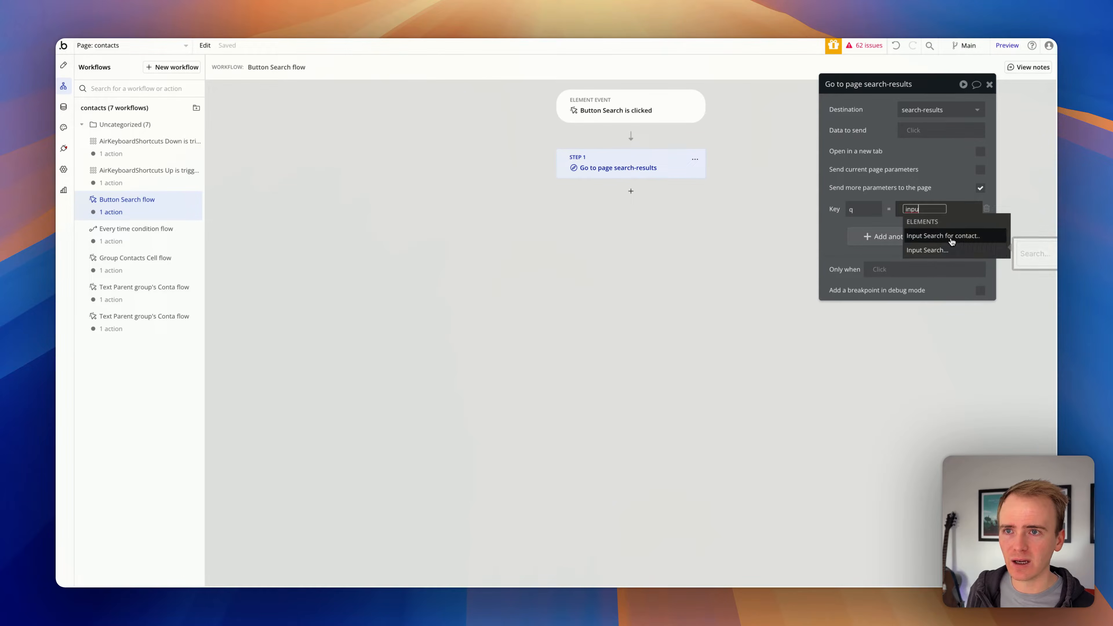
pyautogui.click(72, 72)
pyautogui.click(677, 161)
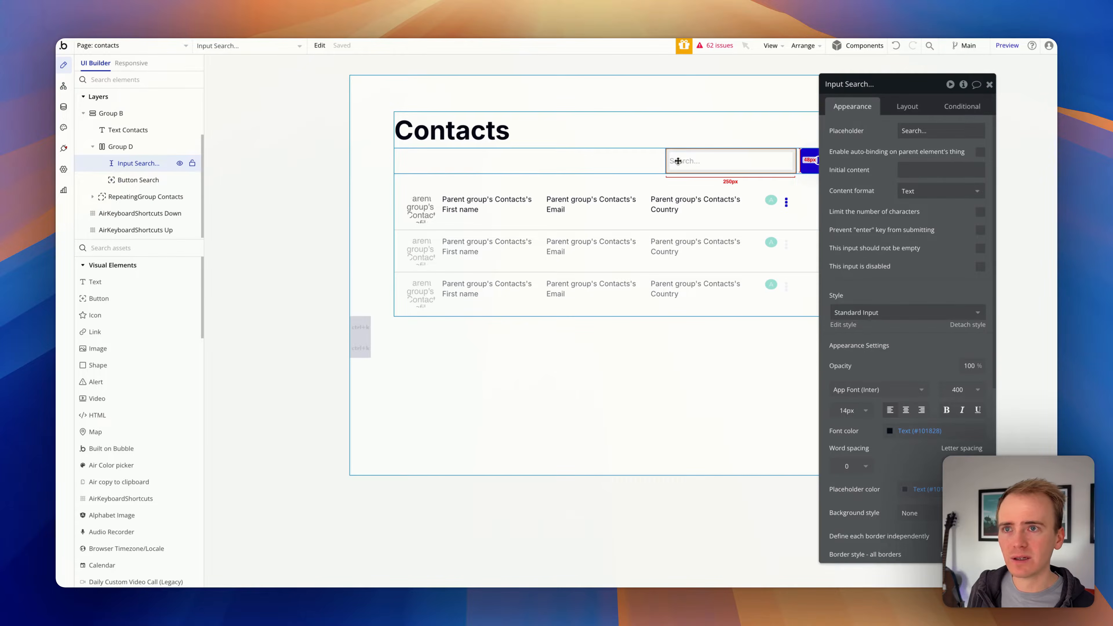
pyautogui.click(62, 88)
pyautogui.click(911, 209)
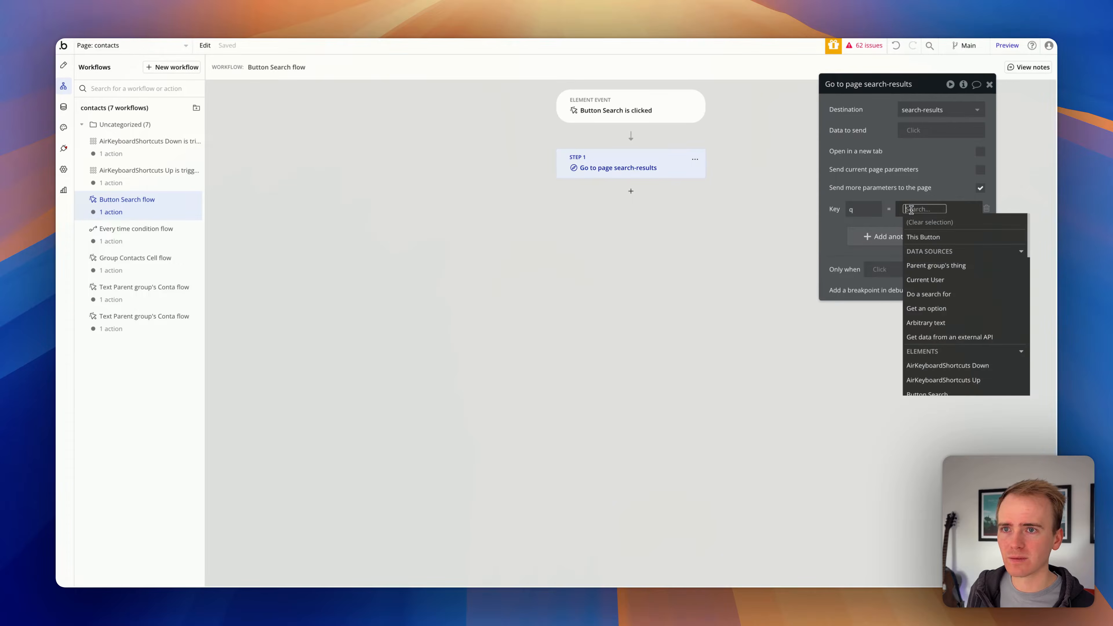
pyautogui.write('in')
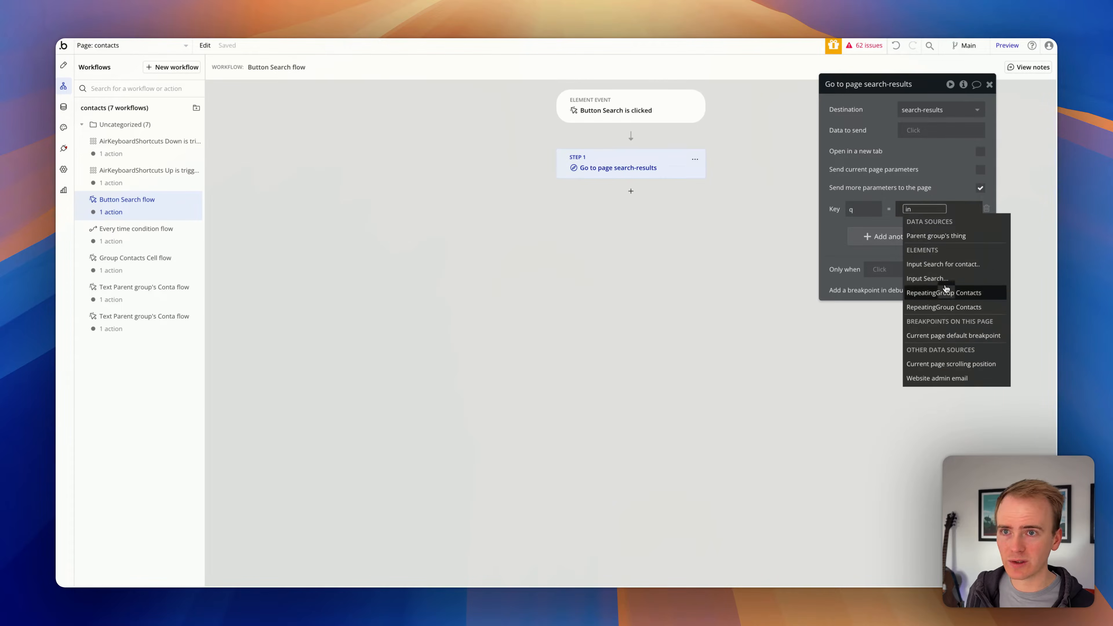
pyautogui.click(937, 279)
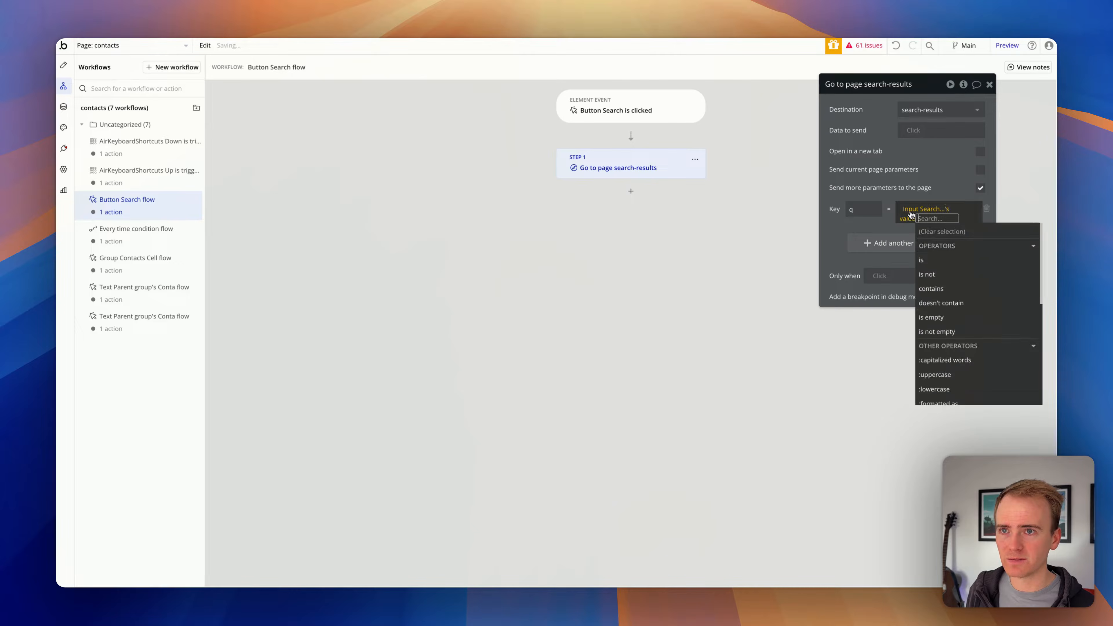
pyautogui.click(884, 198)
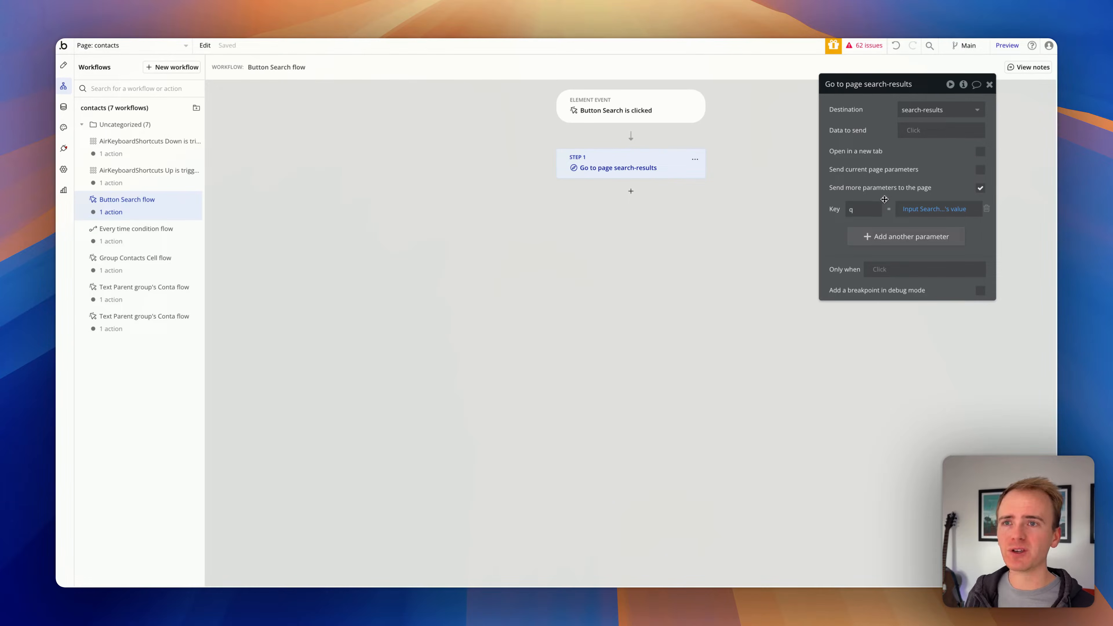
pyautogui.click(907, 211)
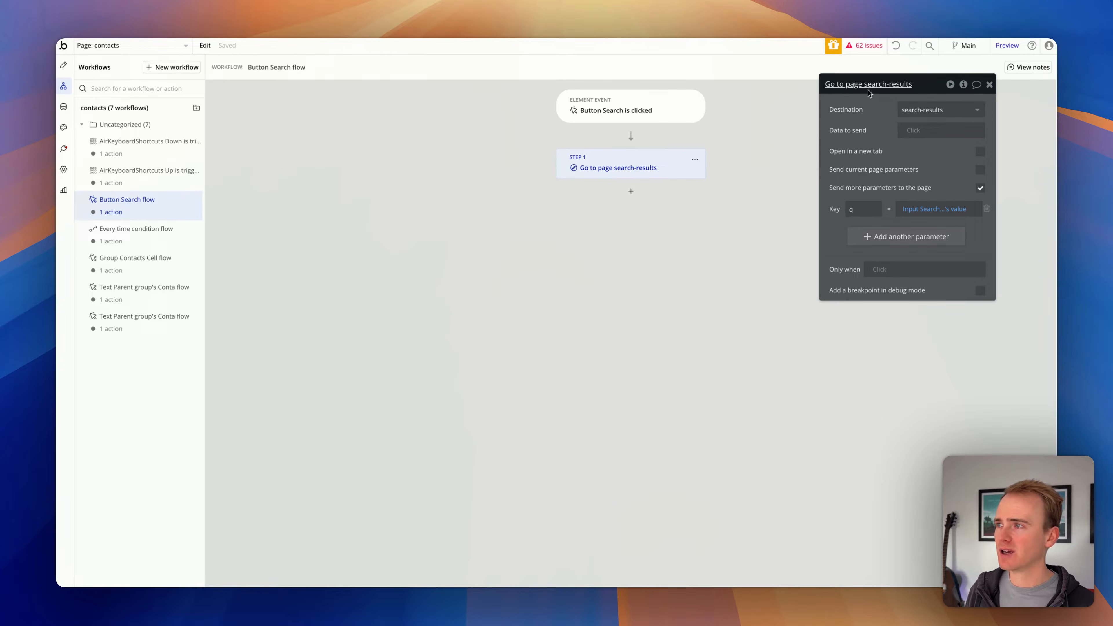
# Preview the contacts page and test the search with the term "USA".
pyautogui.click(1007, 45)
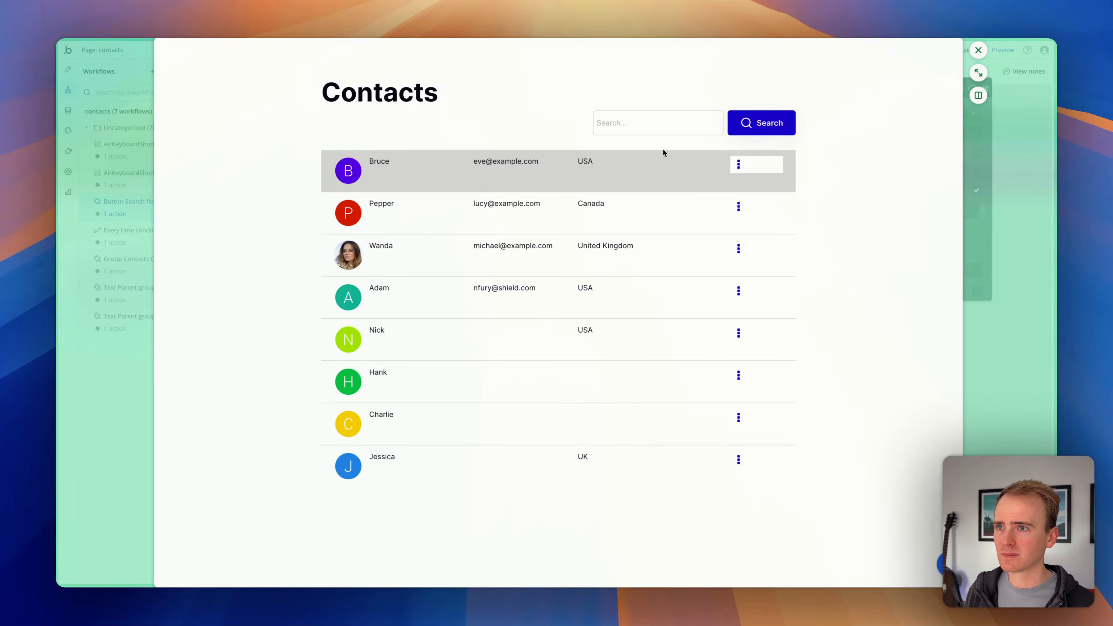
pyautogui.click(656, 124)
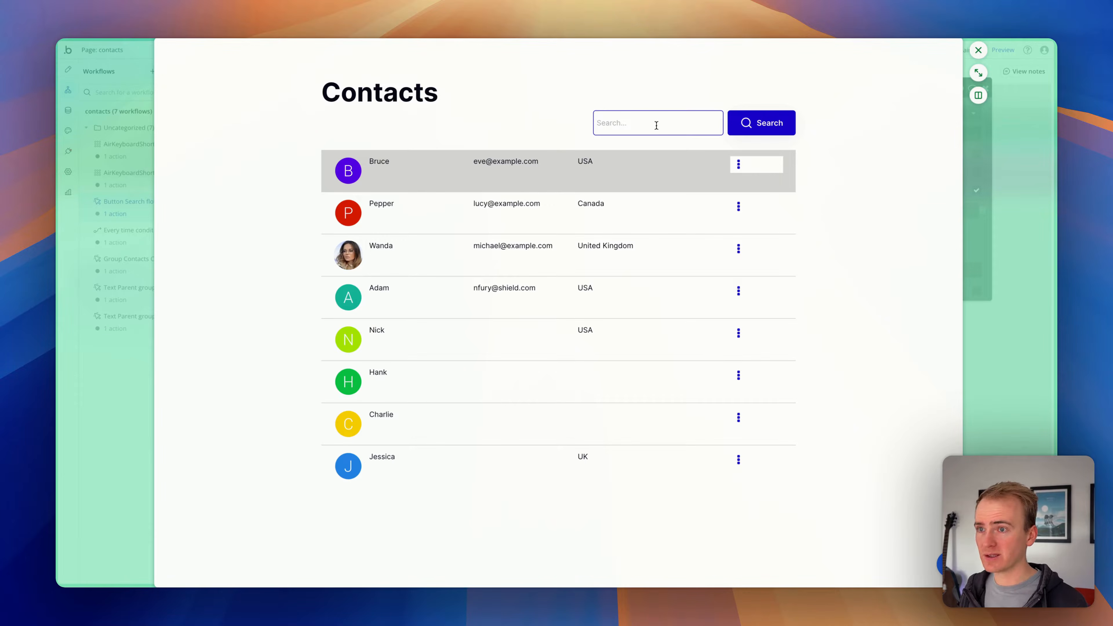
pyautogui.write('USA')
pyautogui.click(758, 124)
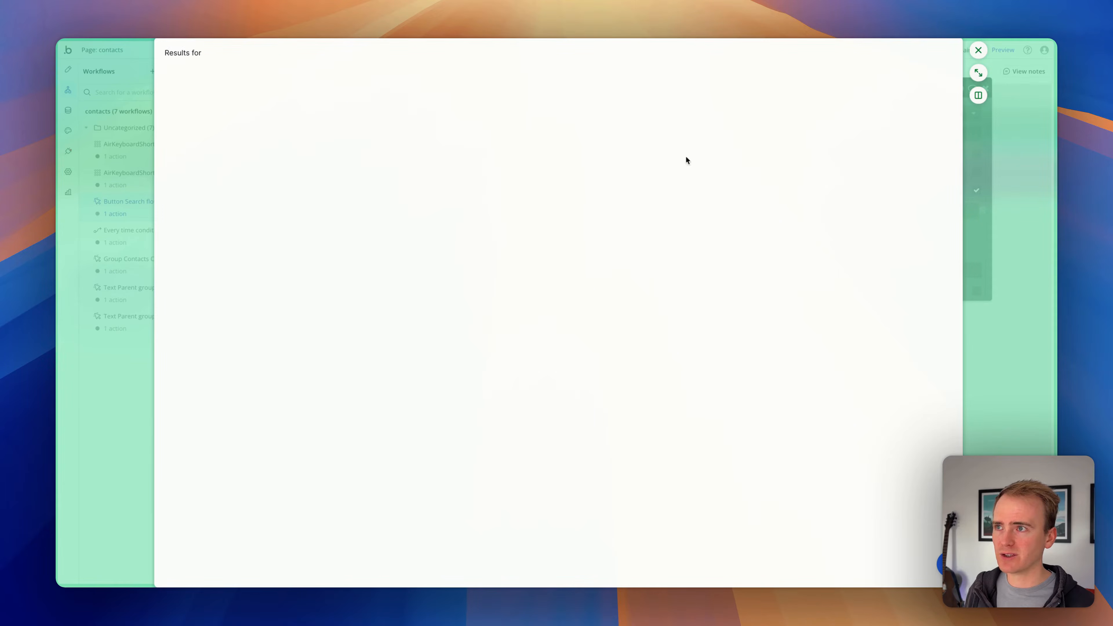
# Close the preview and open the search-results page in the design editor.
pyautogui.click(979, 51)
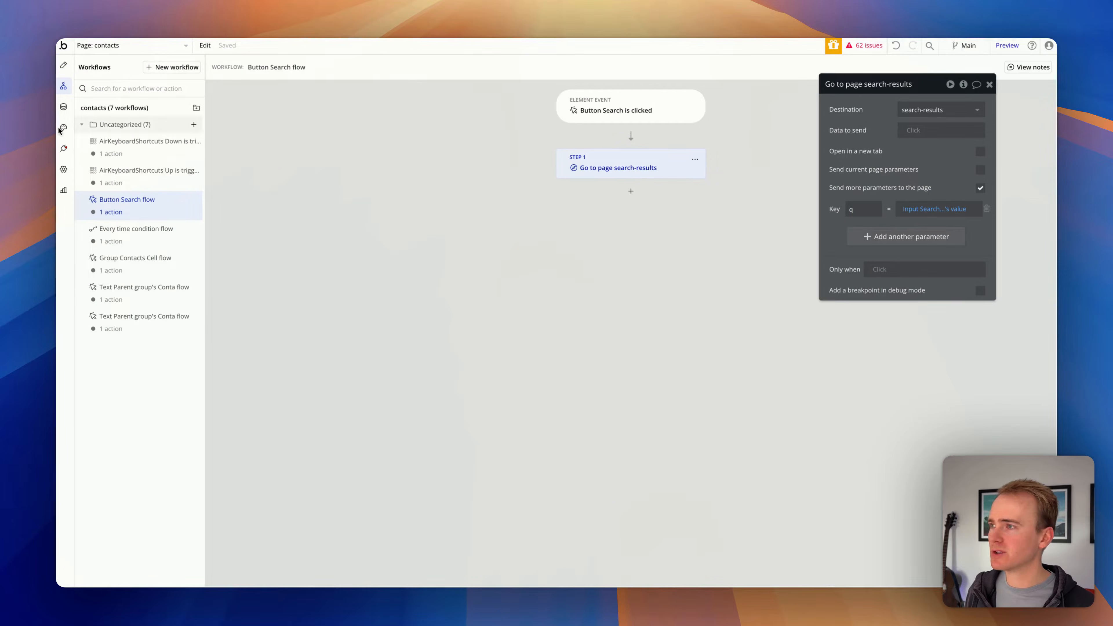
pyautogui.click(64, 65)
pyautogui.click(86, 45)
pyautogui.write('search')
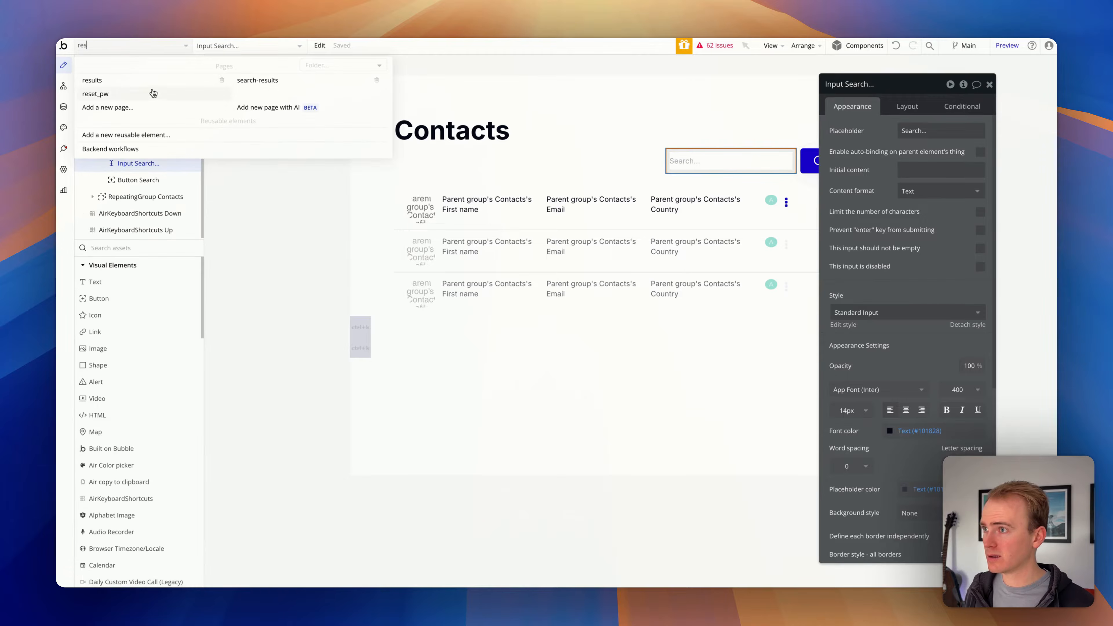
pyautogui.click(280, 81)
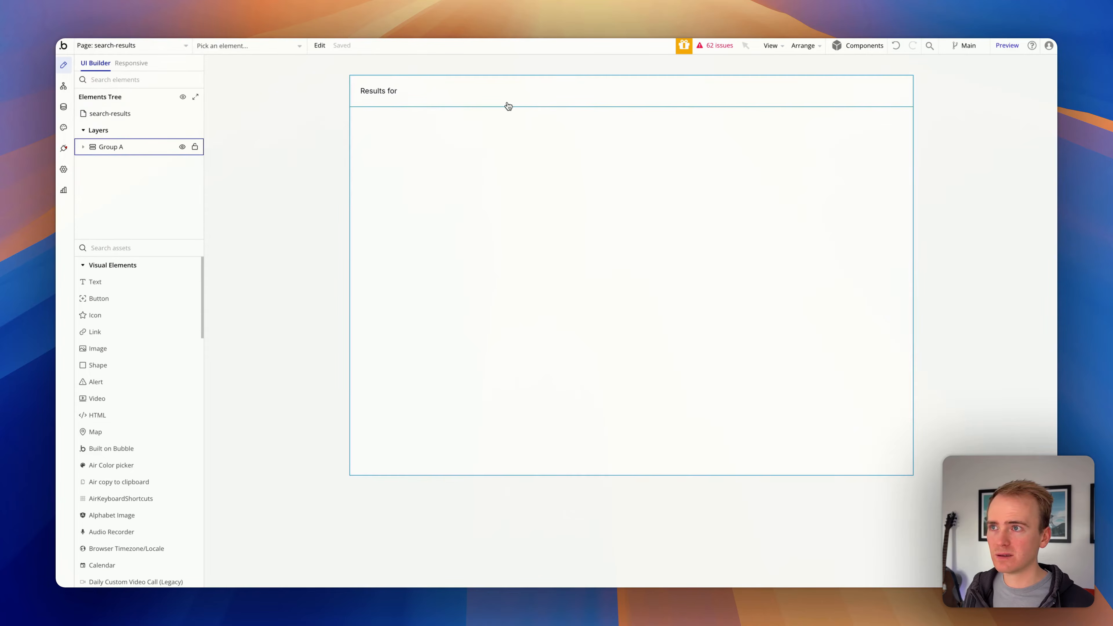
# Apply the Heading 2 style to the "Results for" text.
pyautogui.click(385, 92)
pyautogui.click(870, 307)
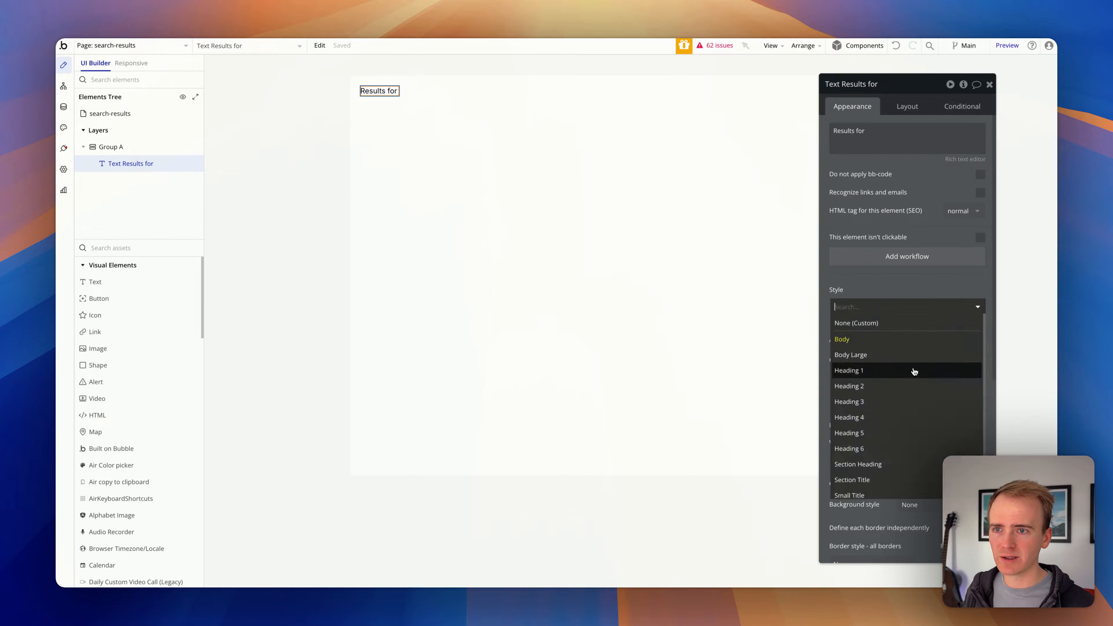
pyautogui.click(914, 389)
# Append a Get data from page URL expression to the "Results for" heading, reading the text parameter named "q".
pyautogui.click(905, 136)
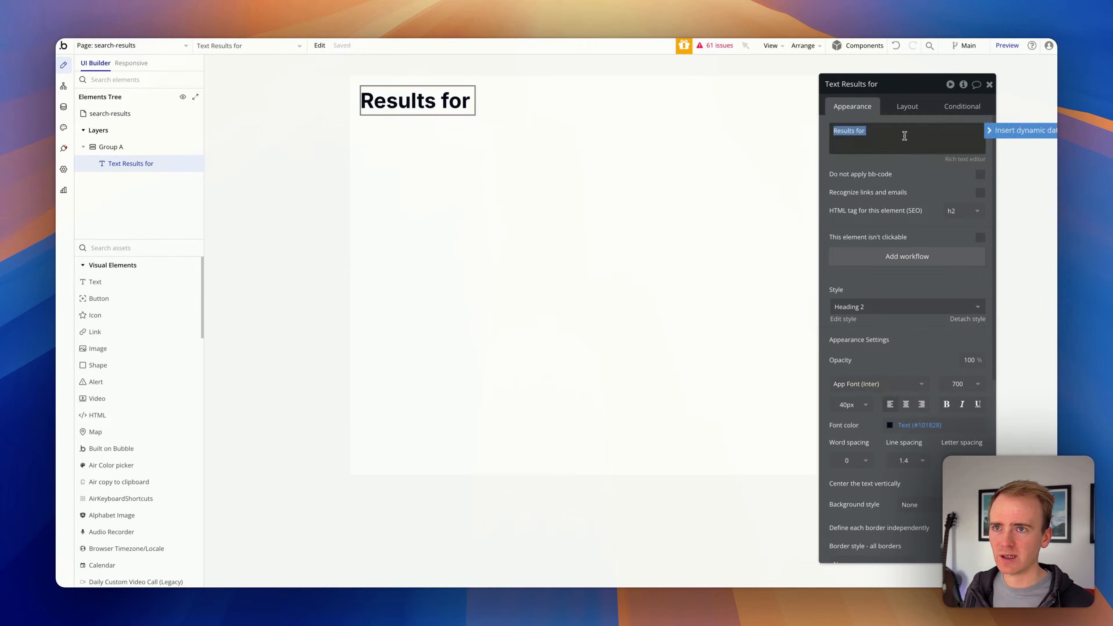
pyautogui.press('Right')
pyautogui.click(997, 134)
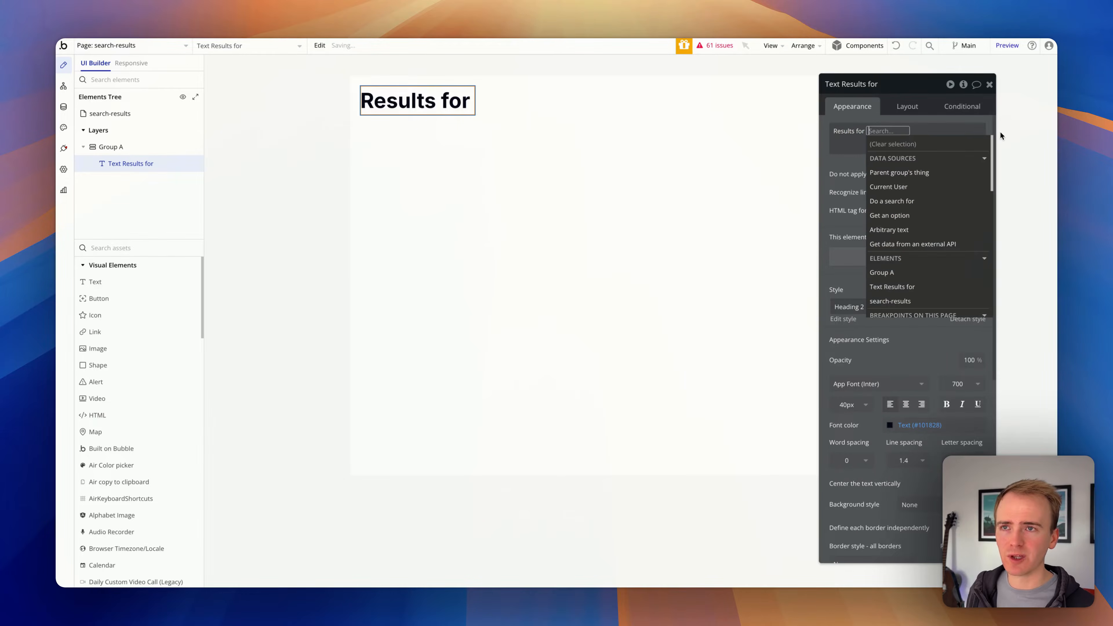
pyautogui.write('get')
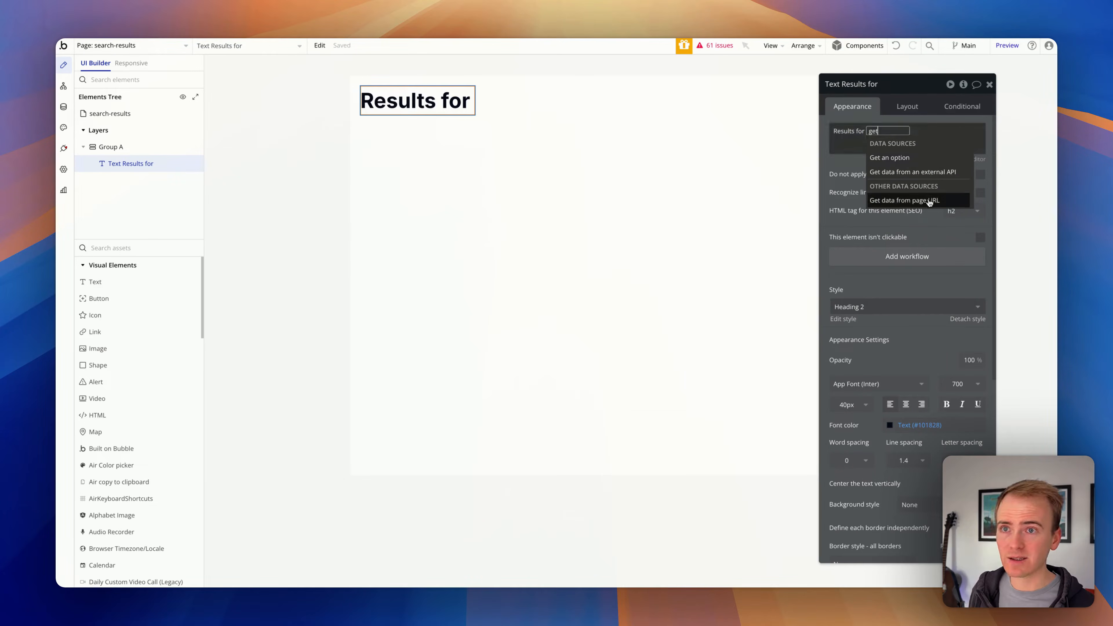
pyautogui.click(929, 201)
pyautogui.click(760, 130)
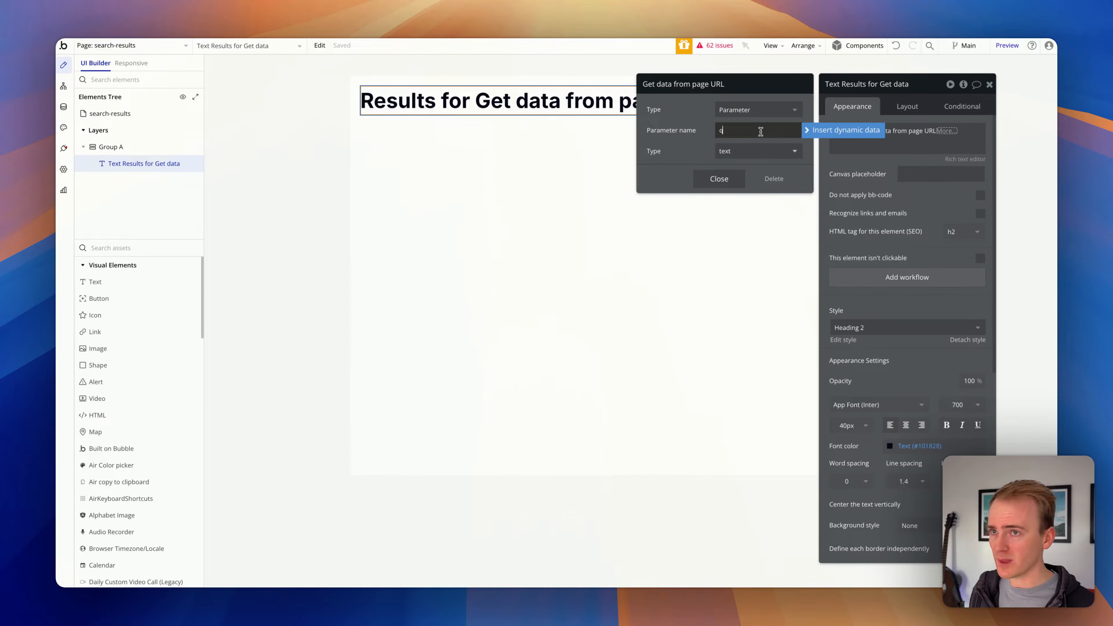
pyautogui.click(719, 178)
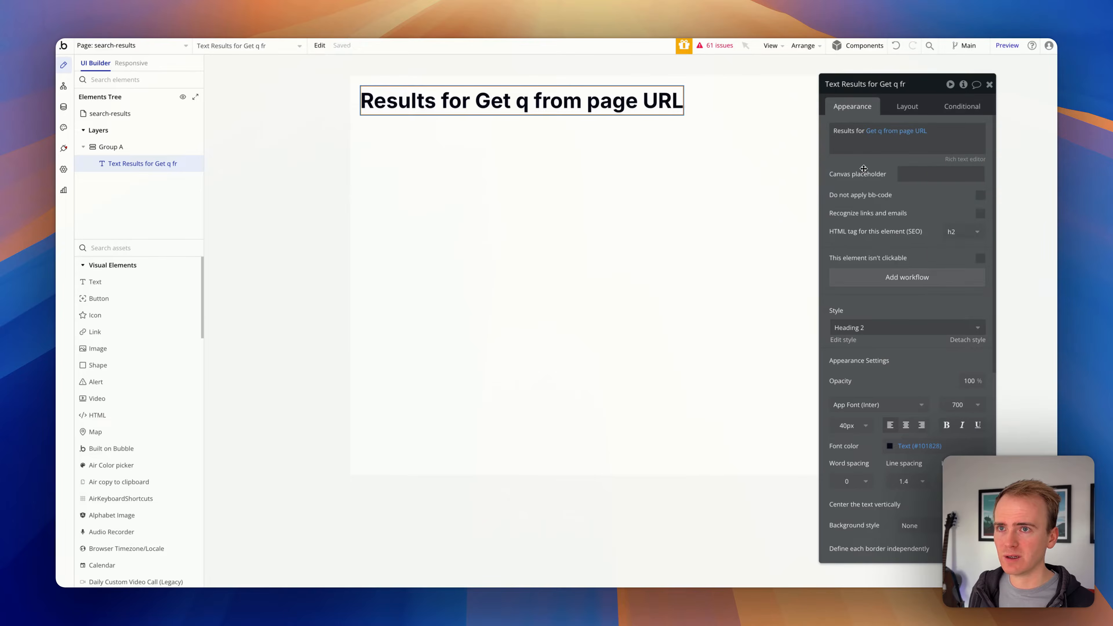
# Add a repeating group to the page and nest it in Group A directly below the "Results for" heading.
pyautogui.click(656, 165)
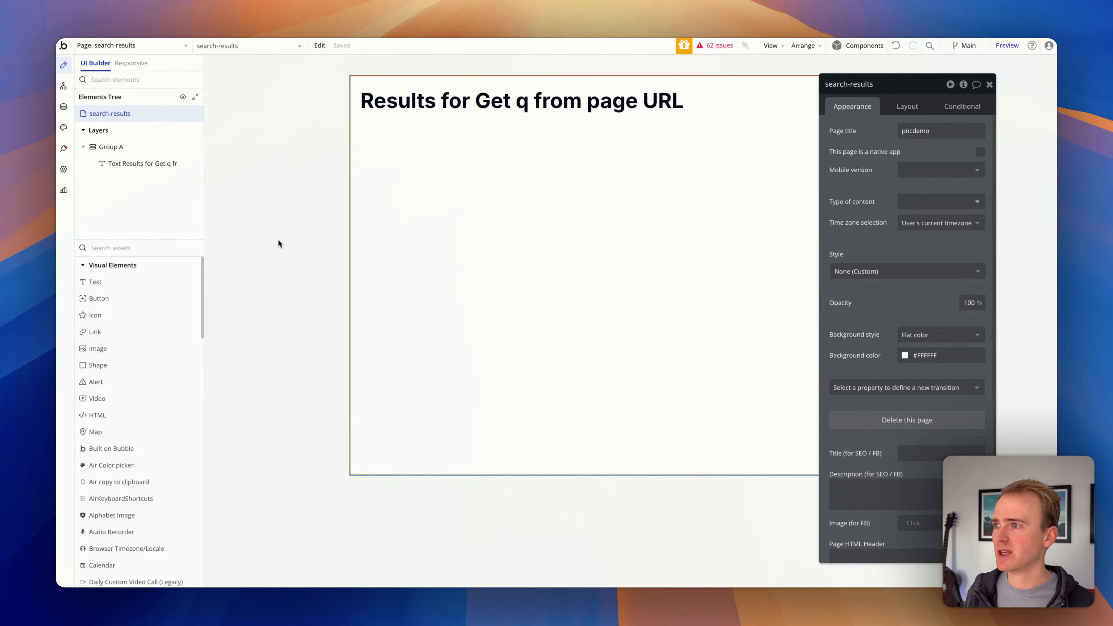
pyautogui.click(163, 248)
pyautogui.write('repe')
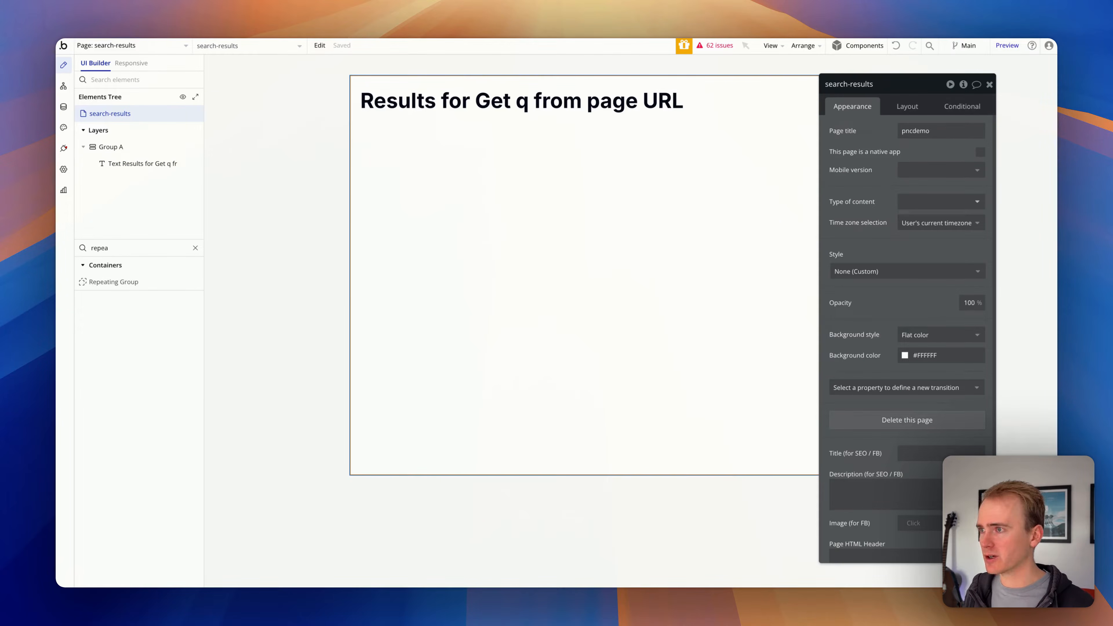
pyautogui.write('a')
pyautogui.click(111, 282)
pyautogui.click(527, 231)
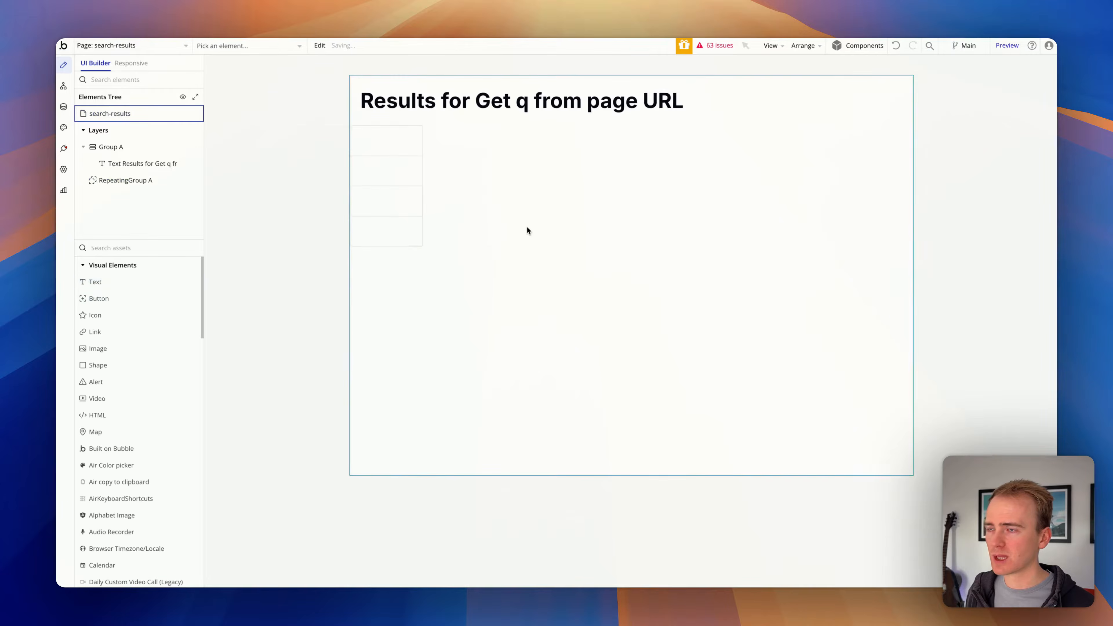
pyautogui.moveTo(380, 142); pyautogui.dragTo(402, 102)
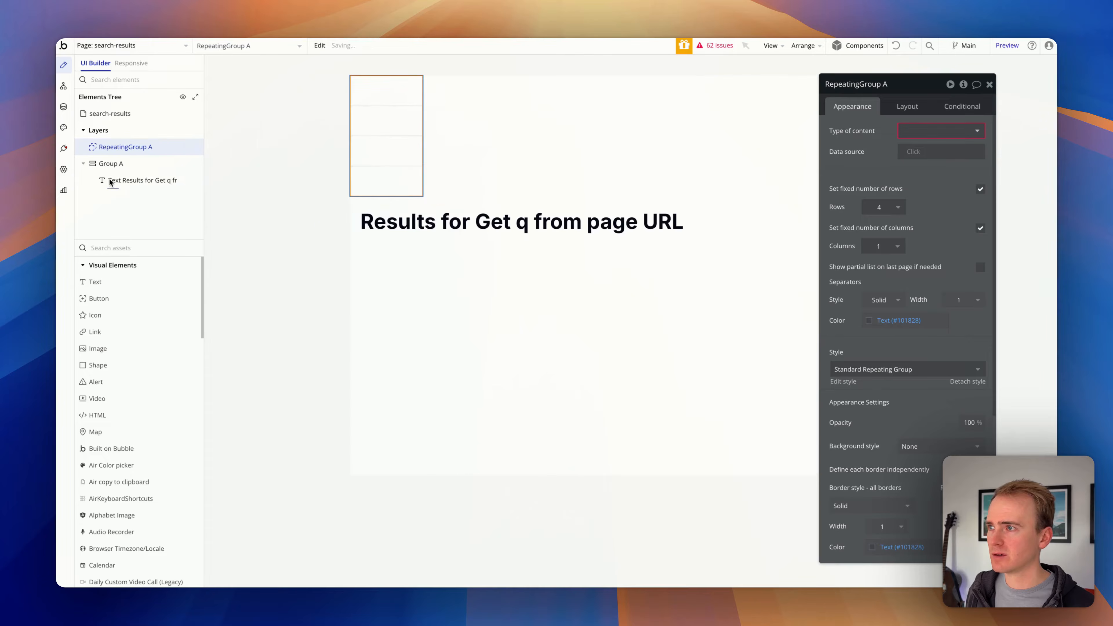
pyautogui.moveTo(109, 146); pyautogui.dragTo(253, 174)
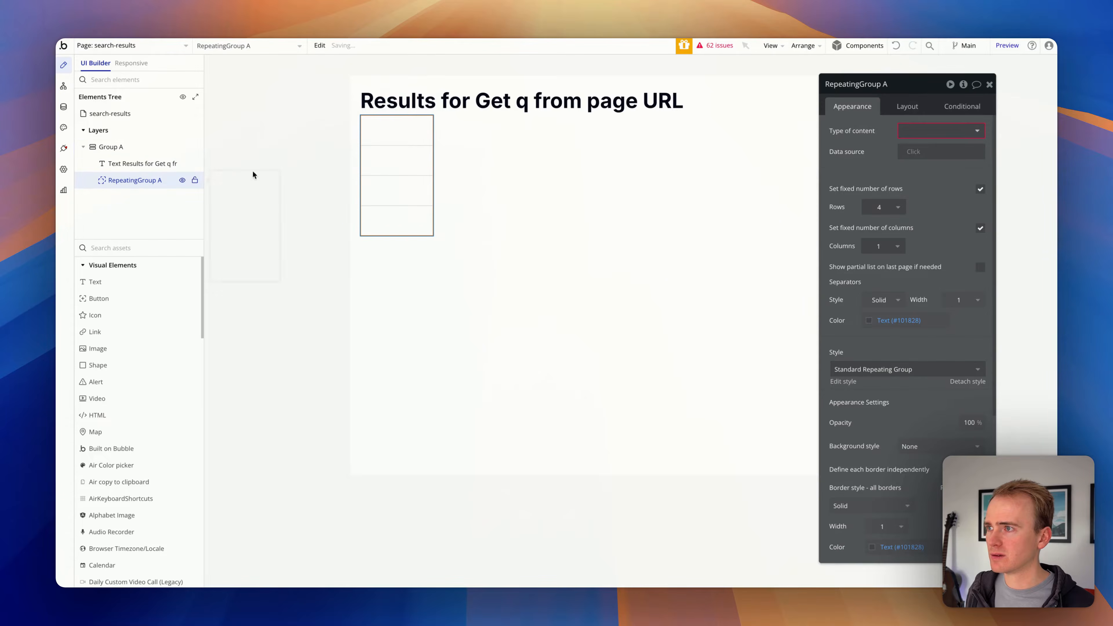
# Make the repeating group fixed-width with a width of 100%.
pyautogui.click(907, 106)
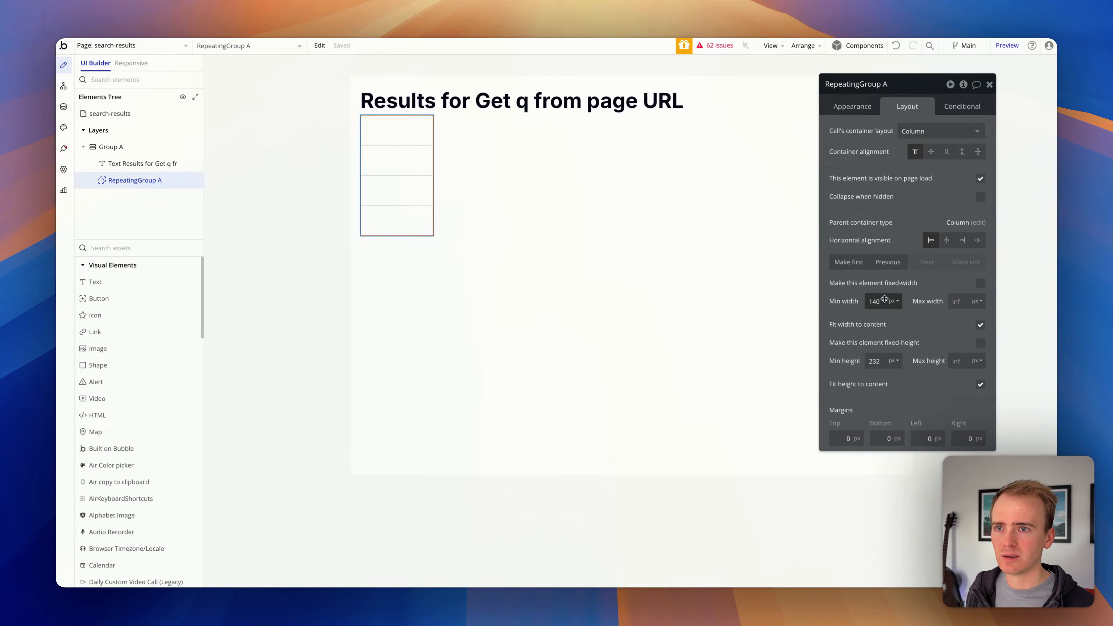
pyautogui.click(980, 282)
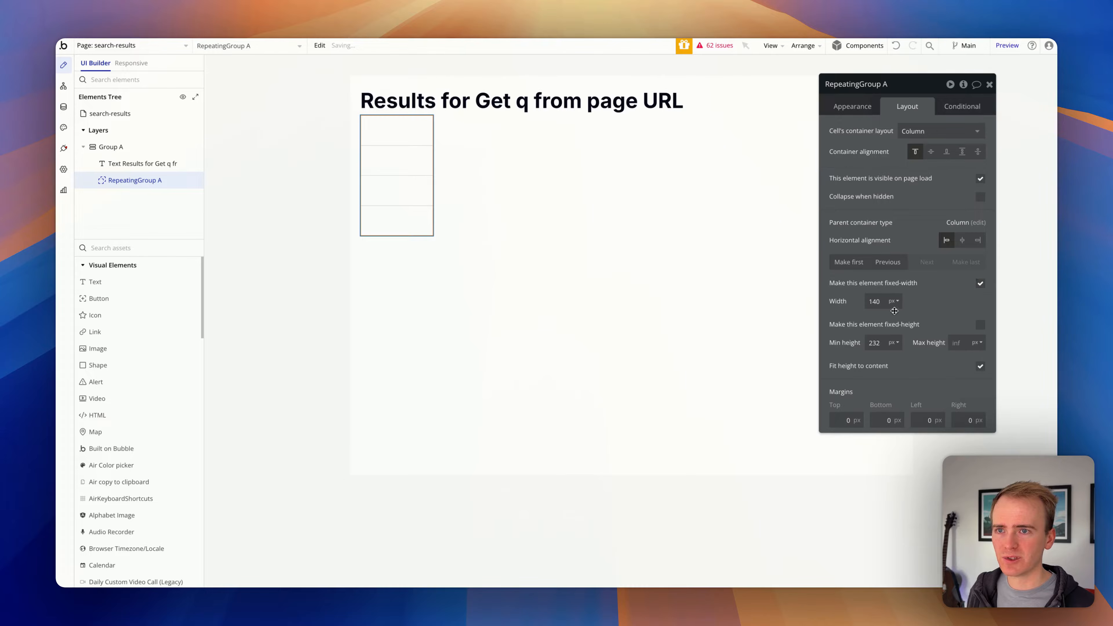
pyautogui.doubleClick(880, 302)
pyautogui.write('100')
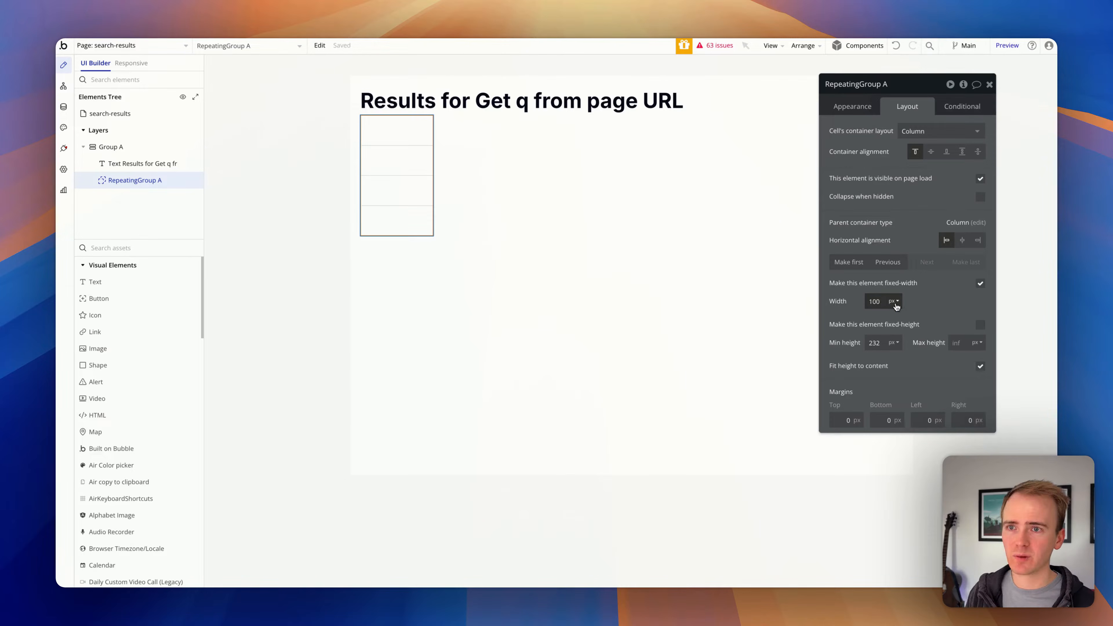
pyautogui.click(894, 301)
pyautogui.click(893, 332)
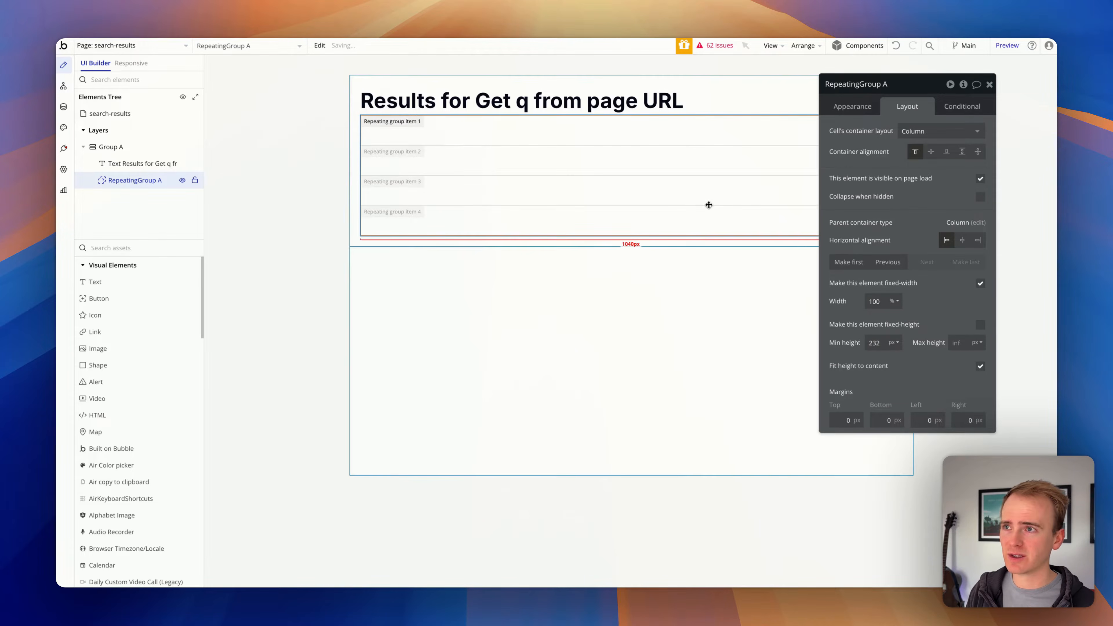
# Review the description and contents of the Fuzzy Search & Autocomplete plugin among the installed plugins.
pyautogui.click(849, 109)
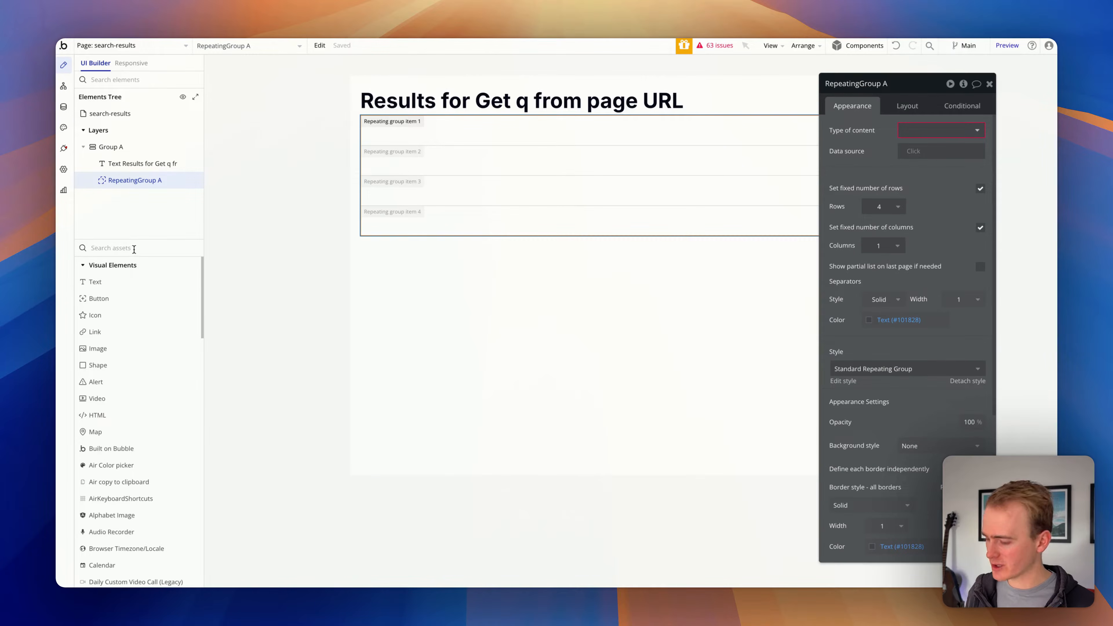
pyautogui.click(70, 152)
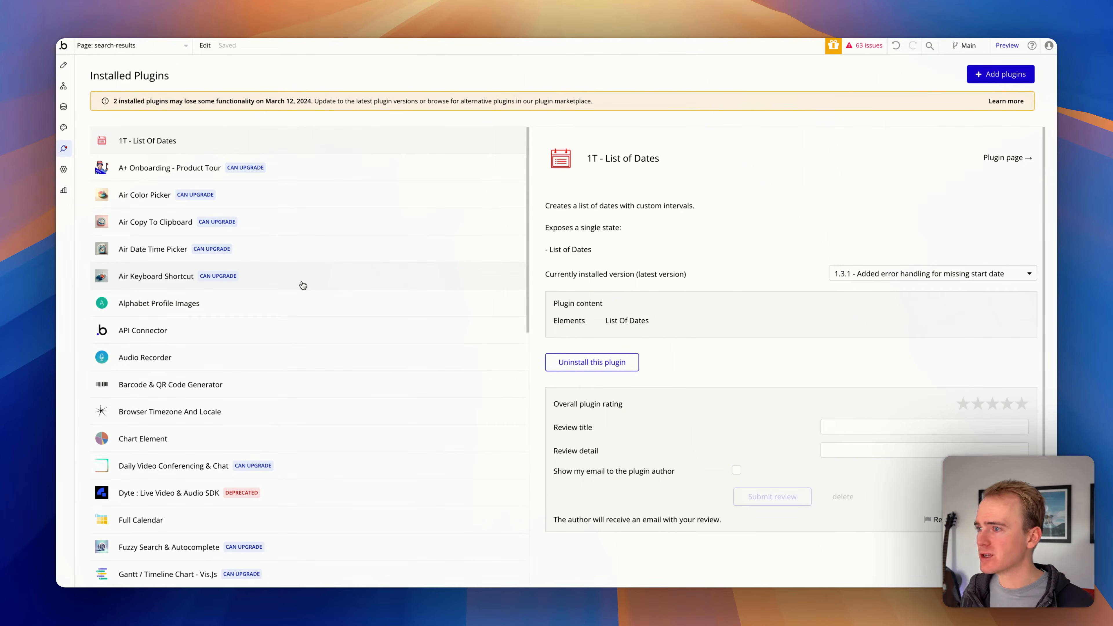
pyautogui.scroll(-2, 302, 286)
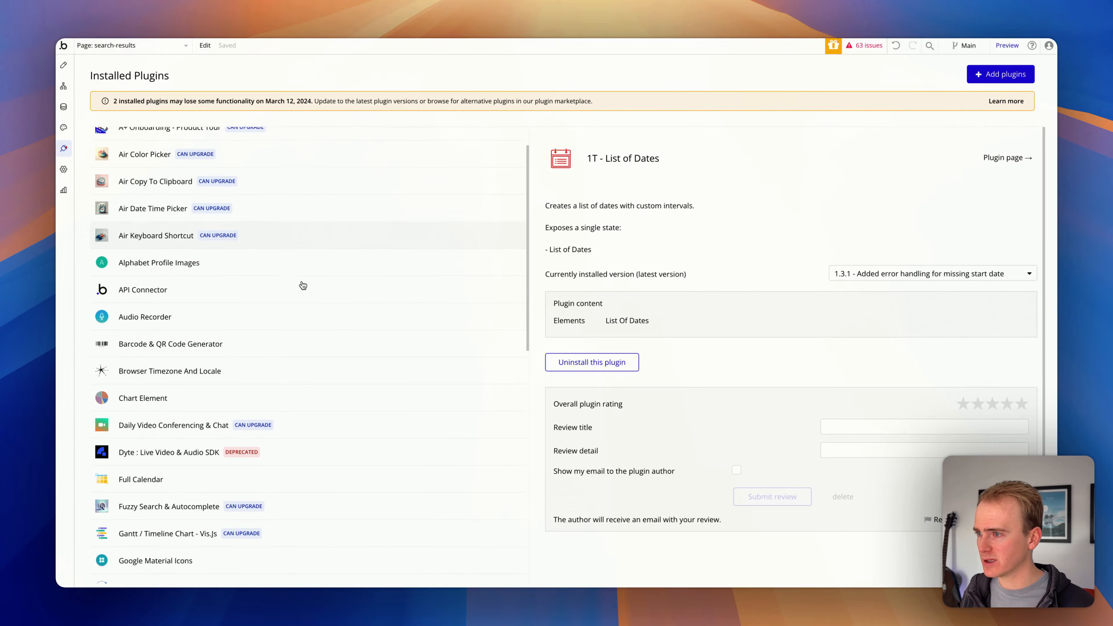
pyautogui.click(165, 509)
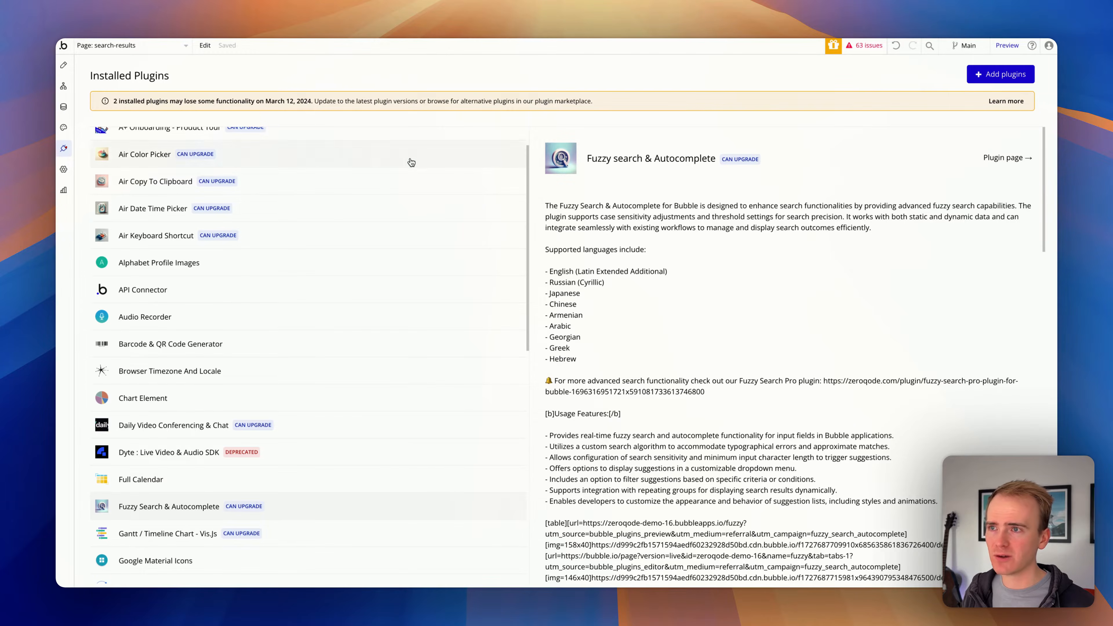
pyautogui.scroll(-10, 741, 298)
pyautogui.scroll(-10, 745, 268)
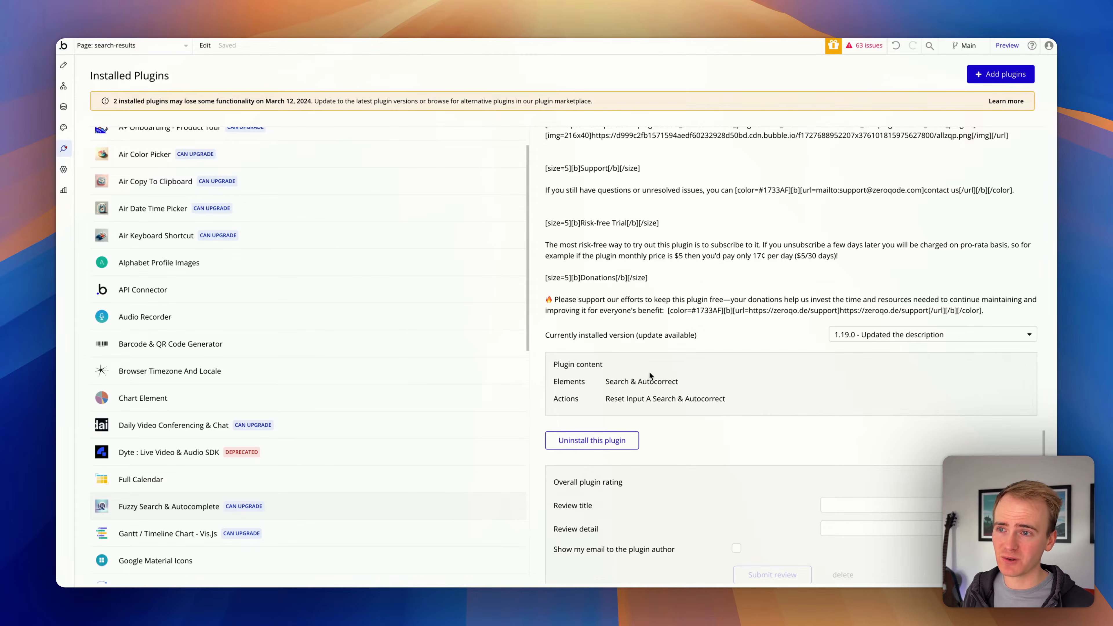
# Add a Search & Autocorrect element to the search-results page below the repeating group.
pyautogui.click(70, 72)
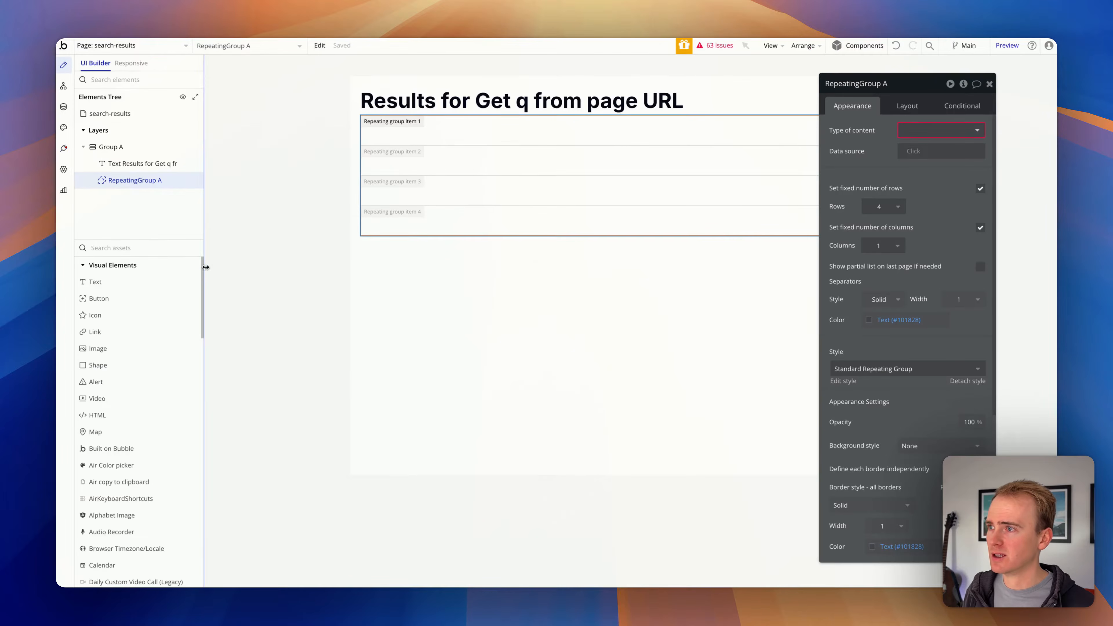
pyautogui.write('sear')
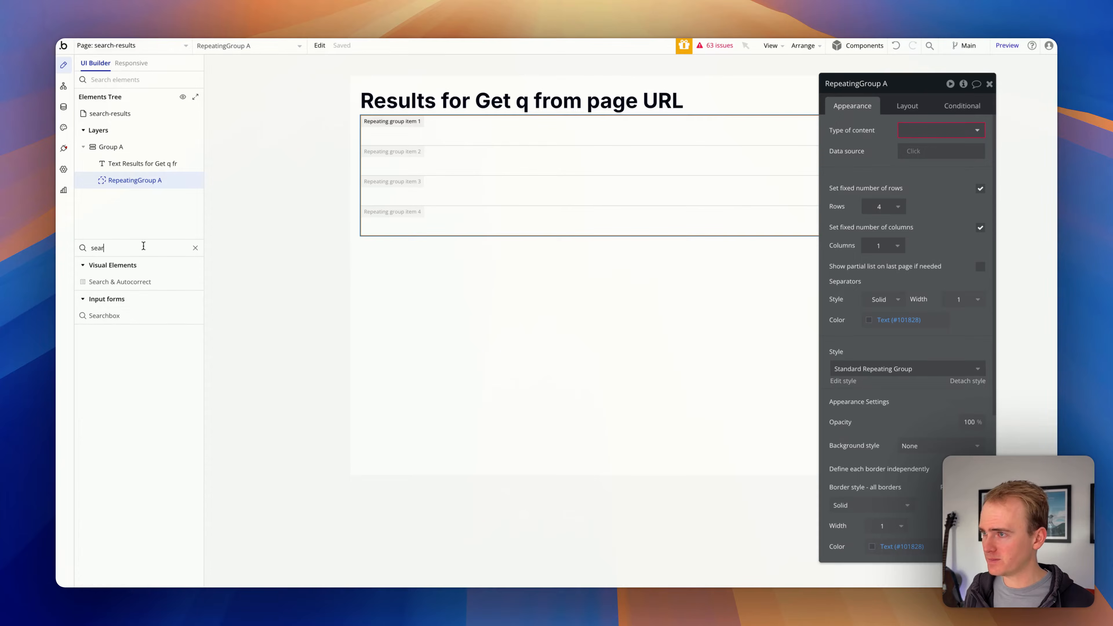
pyautogui.click(152, 289)
pyautogui.click(524, 249)
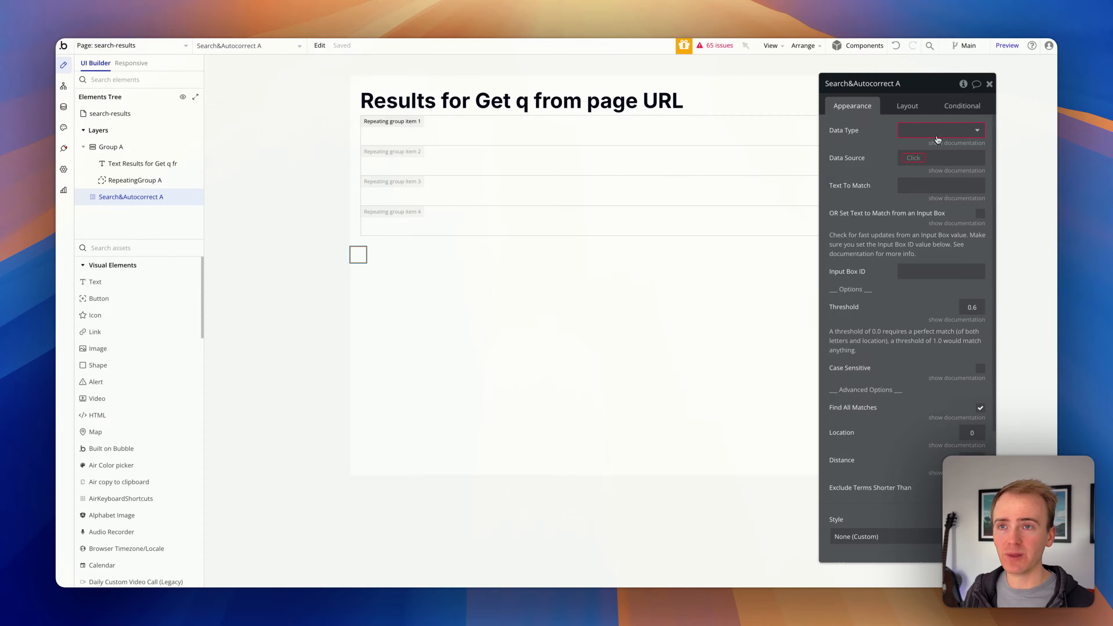
# Check the Search & Autocorrect element's layout settings and set its data type to Contacts.
pyautogui.click(906, 108)
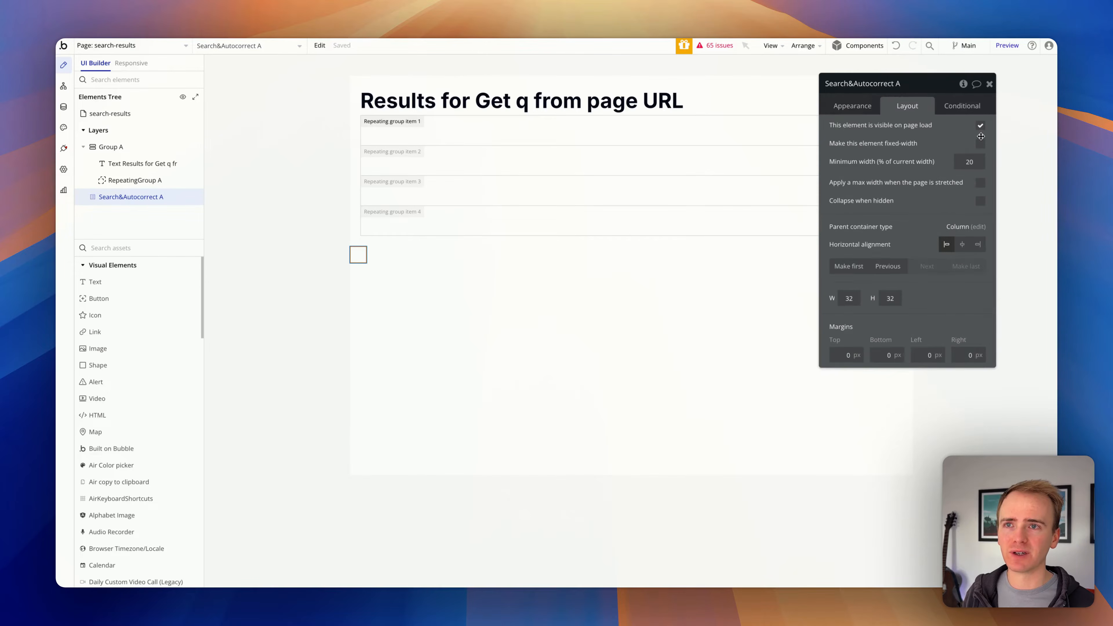
pyautogui.click(845, 106)
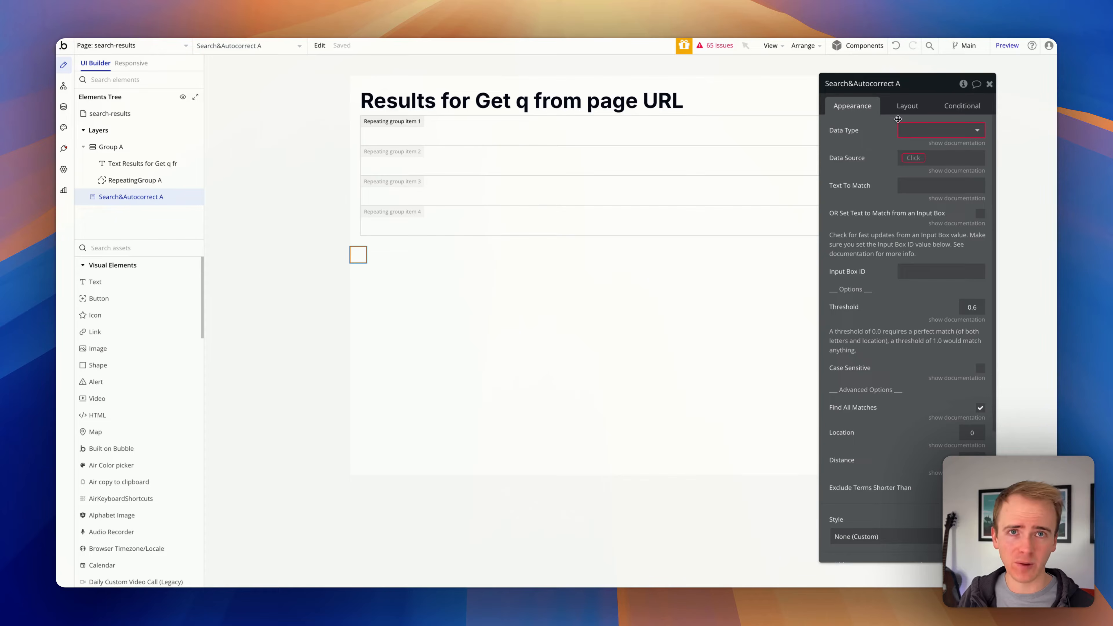
pyautogui.click(918, 128)
pyautogui.write('con')
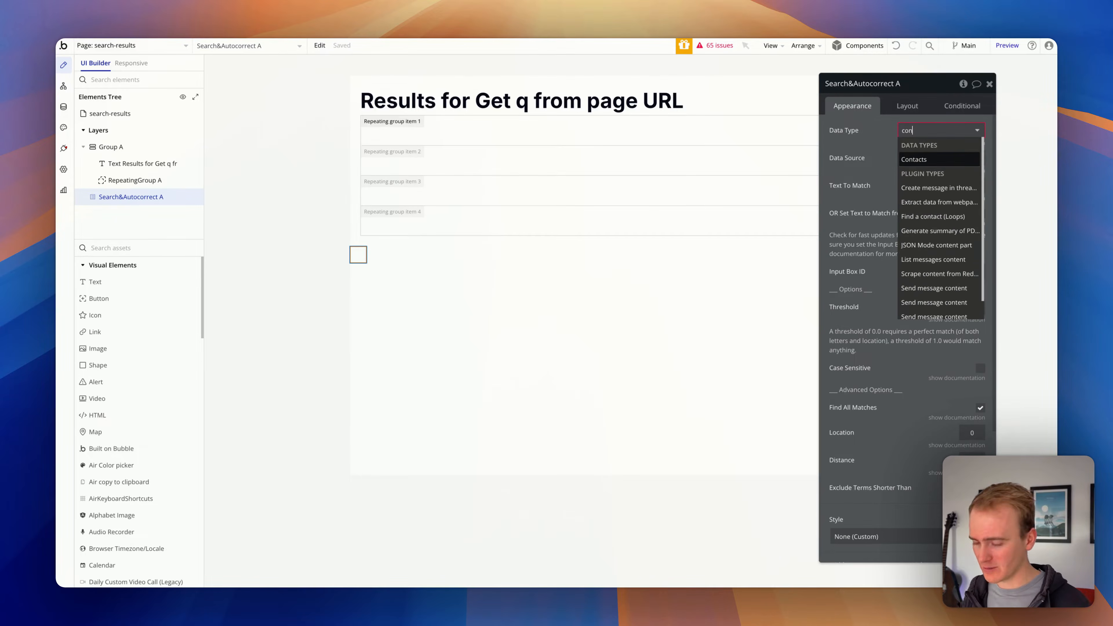
pyautogui.click(924, 158)
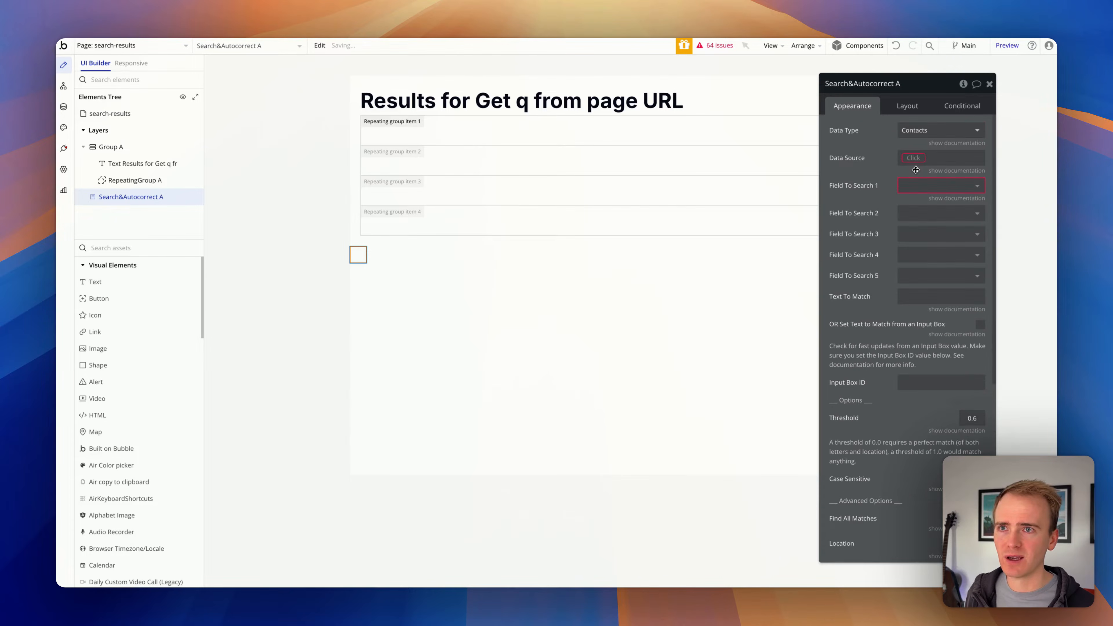
# Set the Search & Autocorrect data source to a search for Contacts and Field To Search 1 to Name.
pyautogui.click(914, 158)
pyautogui.click(937, 199)
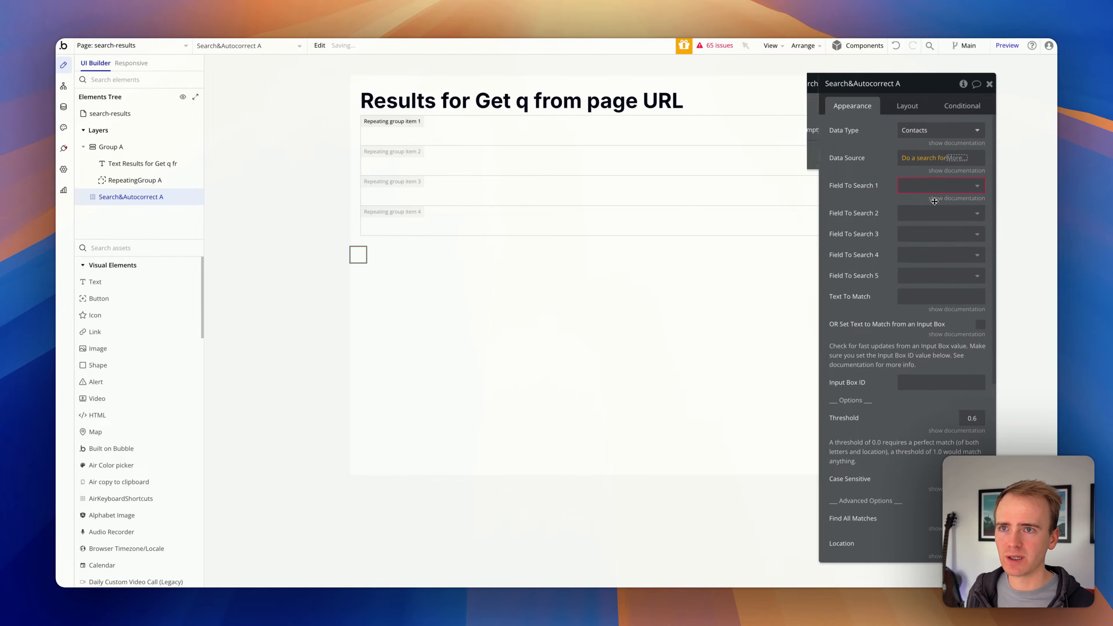
pyautogui.click(740, 109)
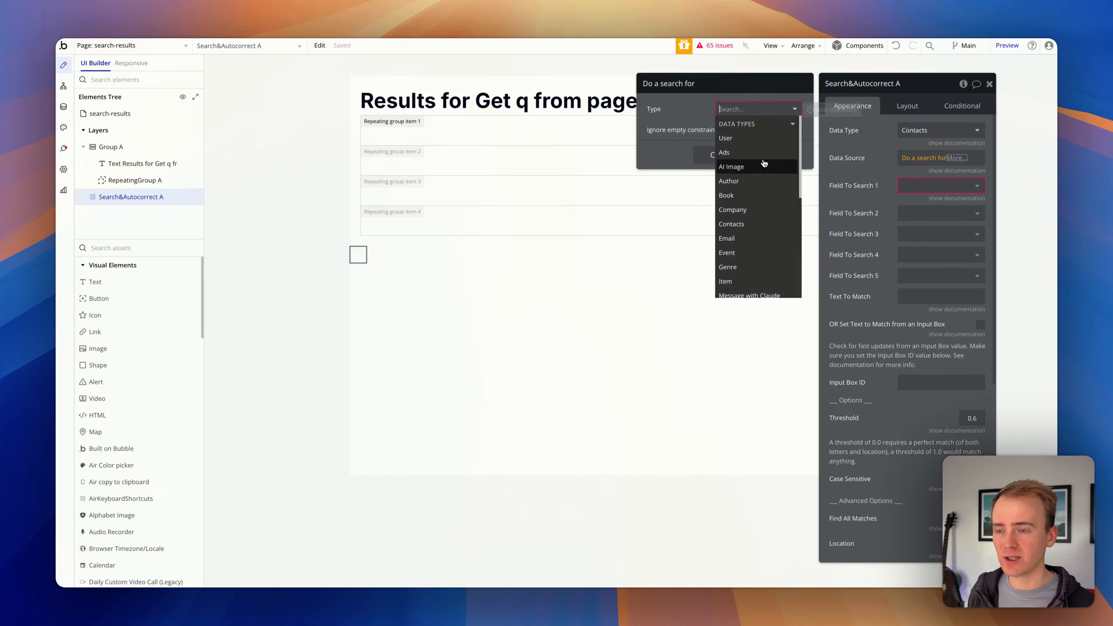
pyautogui.write('con')
pyautogui.click(745, 139)
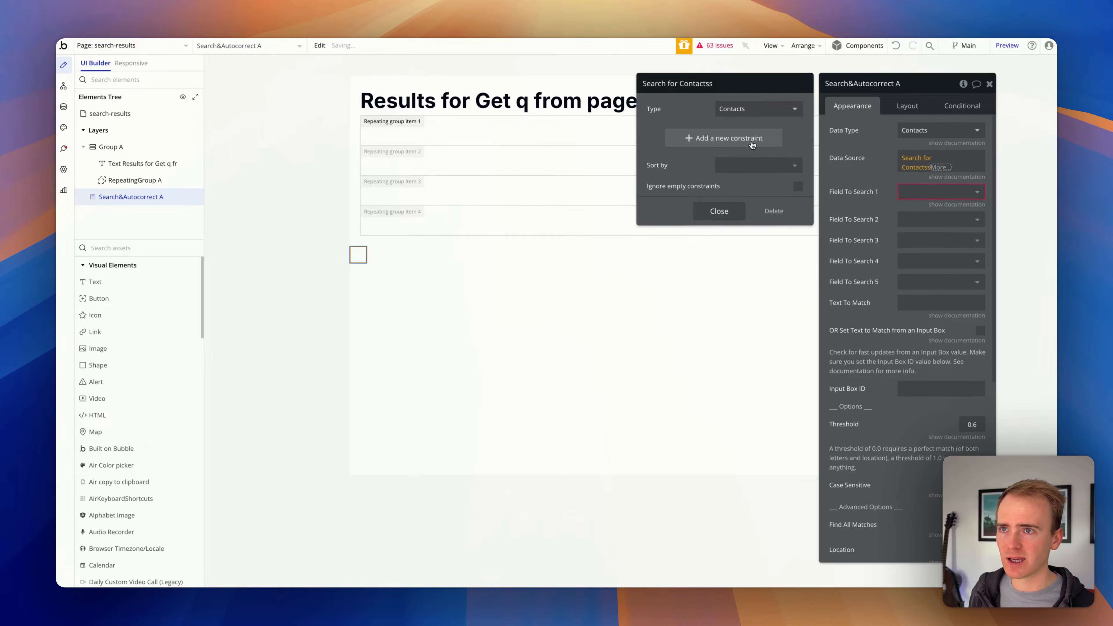
pyautogui.click(920, 193)
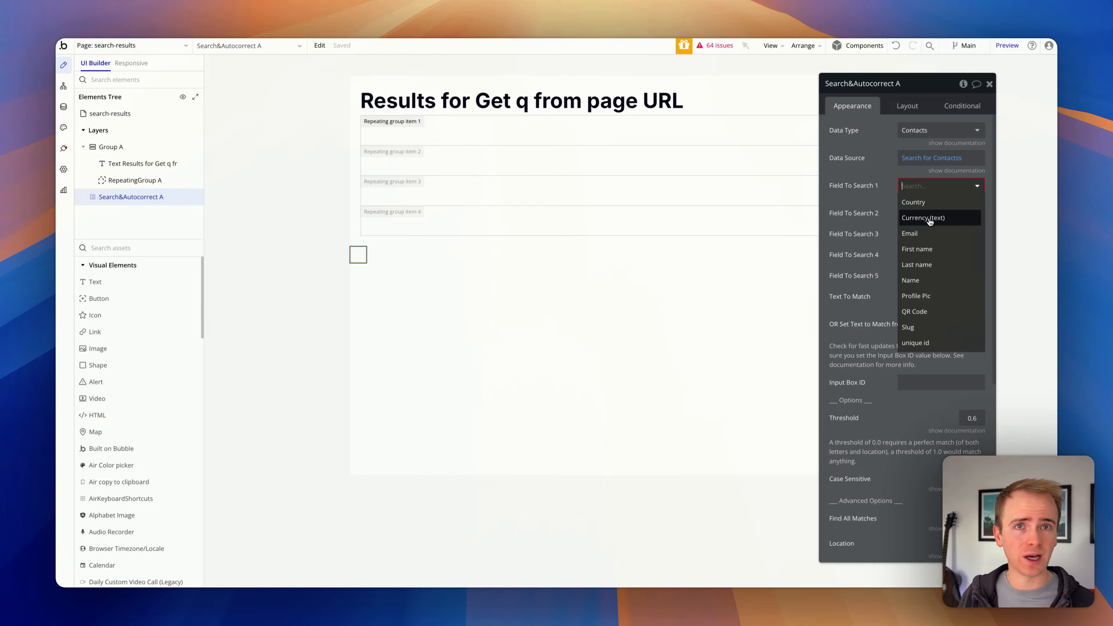
pyautogui.click(912, 280)
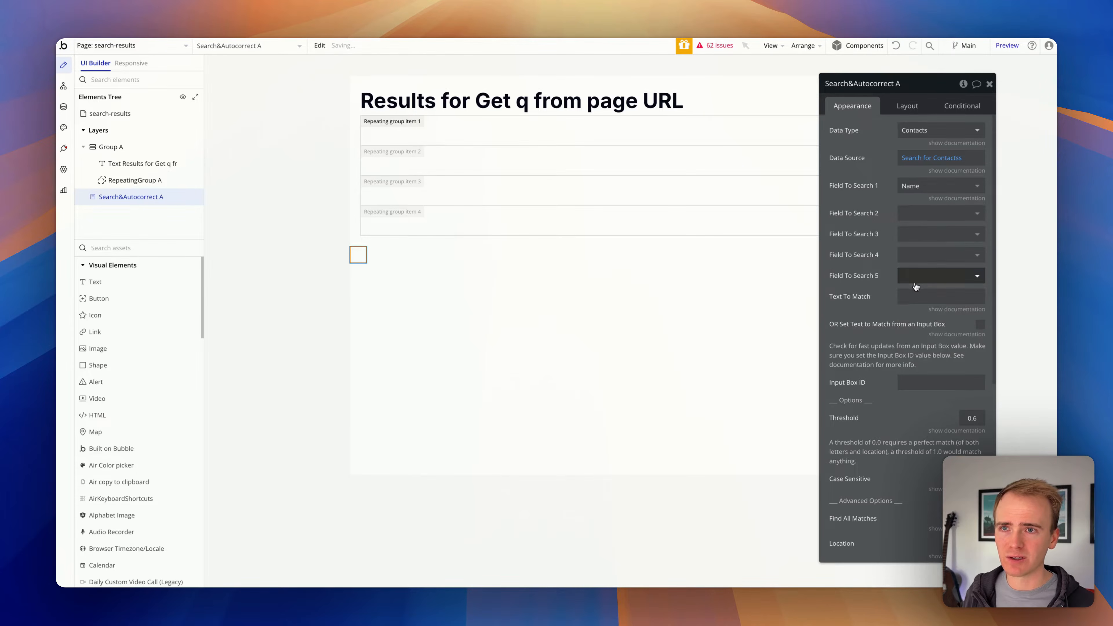
# Set the Search & Autocorrect element's Field To Search 2 to Country and Field To Search 3 to Currency (text).
pyautogui.click(918, 223)
pyautogui.click(922, 241)
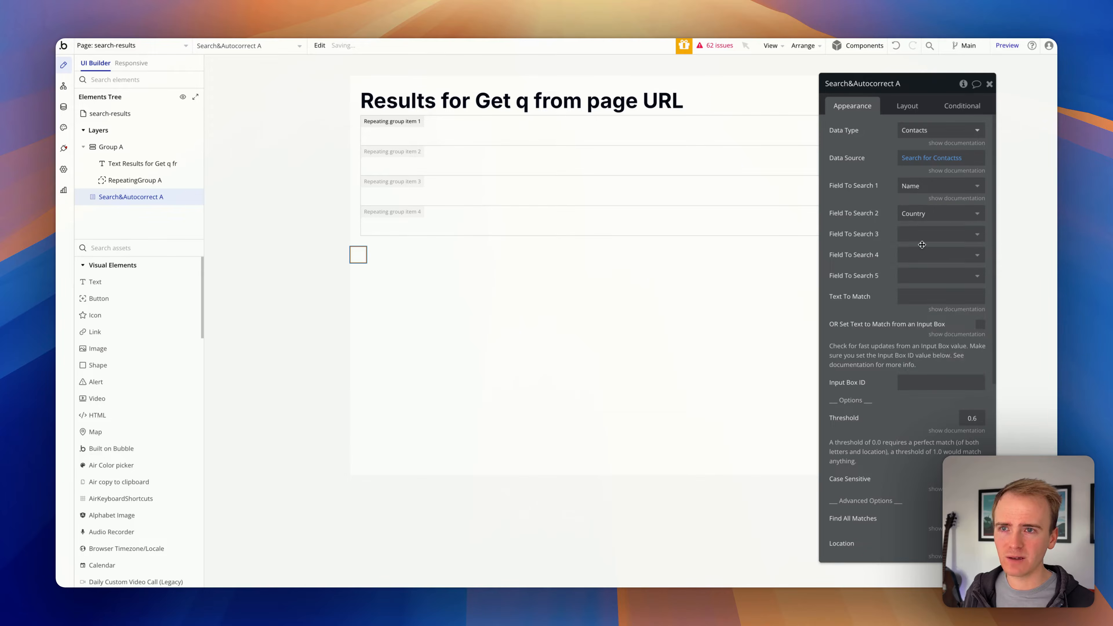
pyautogui.click(923, 241)
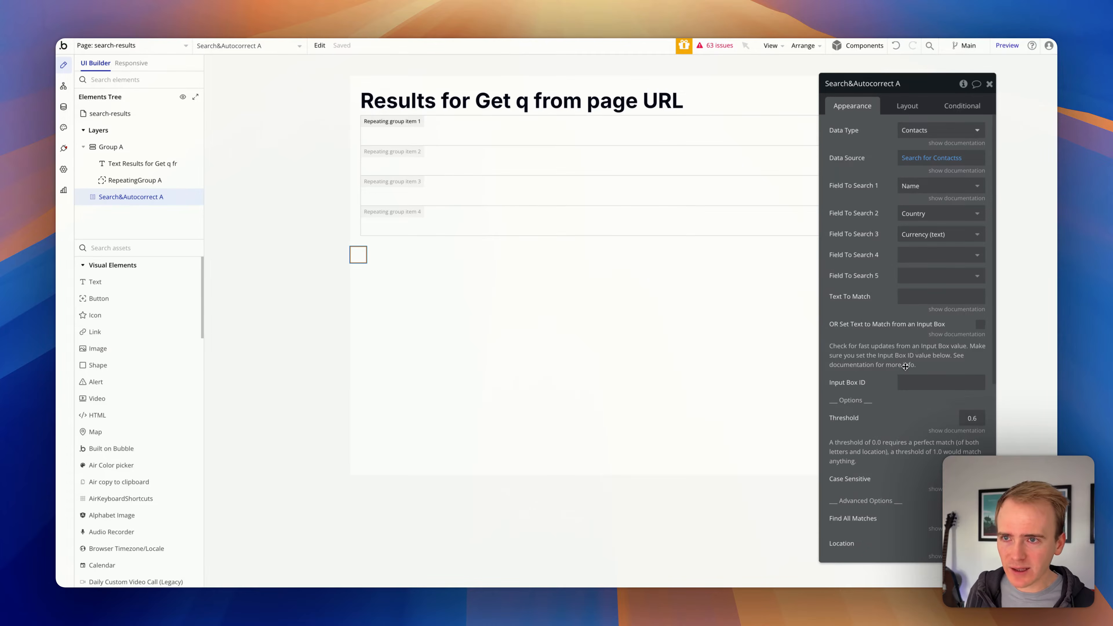
# Set the Search & Autocorrect element's Text To Match to the text parameter q from the page URL.
pyautogui.scroll(-2, 923, 390)
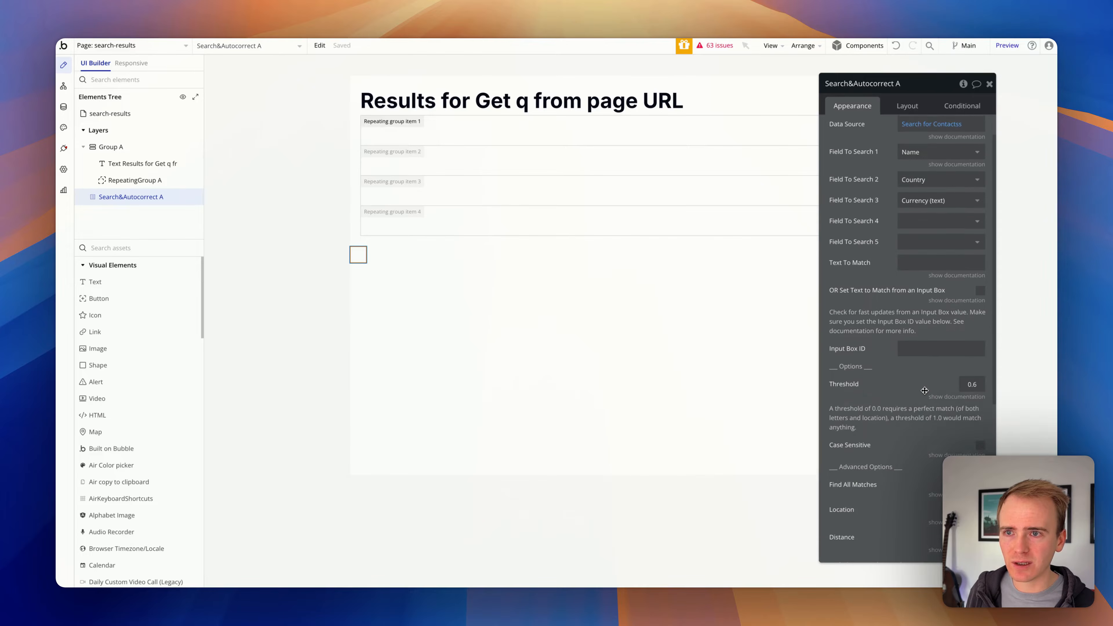
pyautogui.scroll(2, 924, 390)
pyautogui.scroll(1, 925, 391)
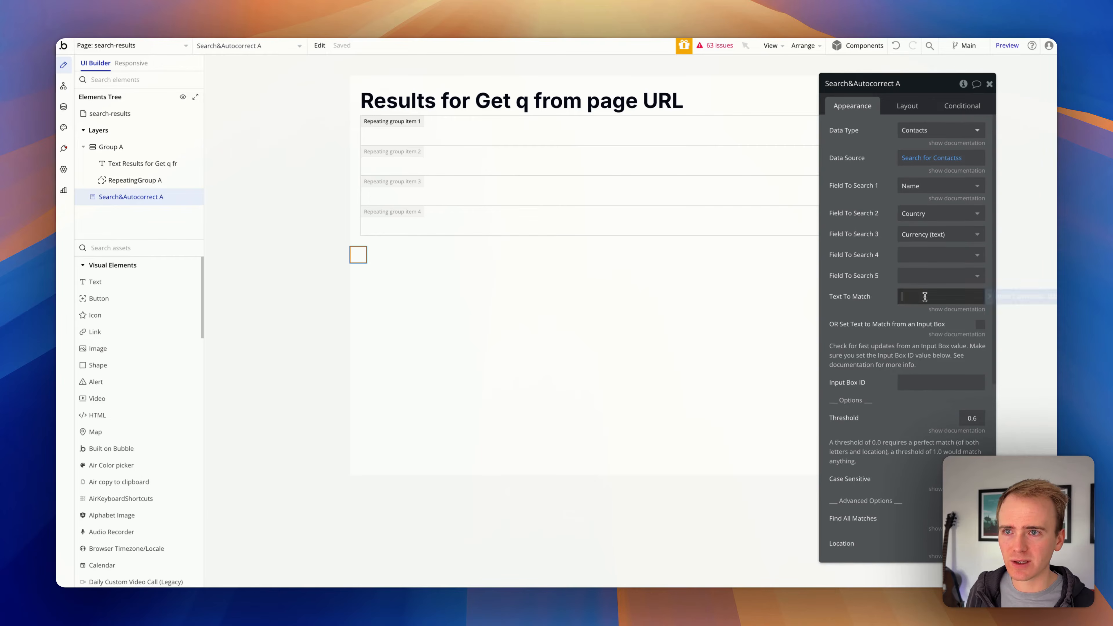
pyautogui.click(1002, 300)
pyautogui.write('get')
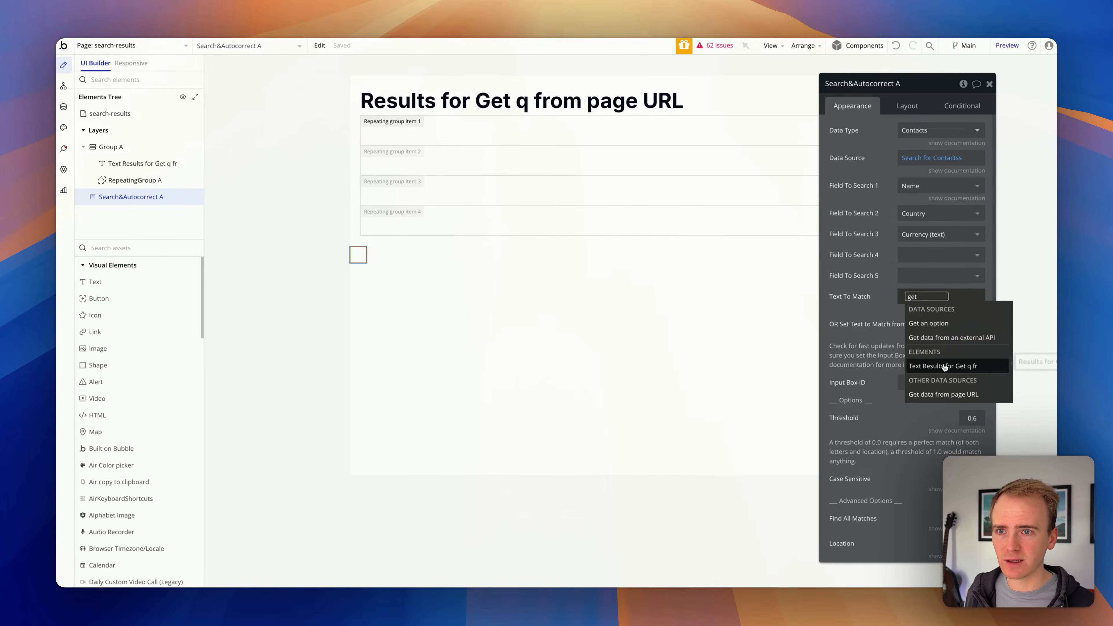
pyautogui.click(938, 394)
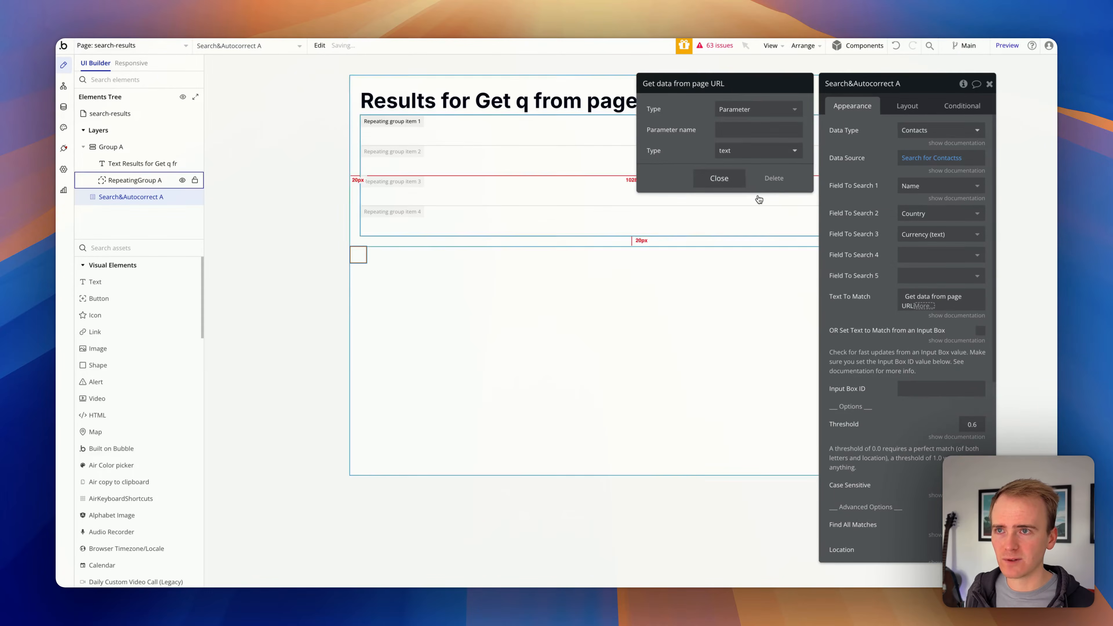
pyautogui.click(754, 132)
pyautogui.write('q')
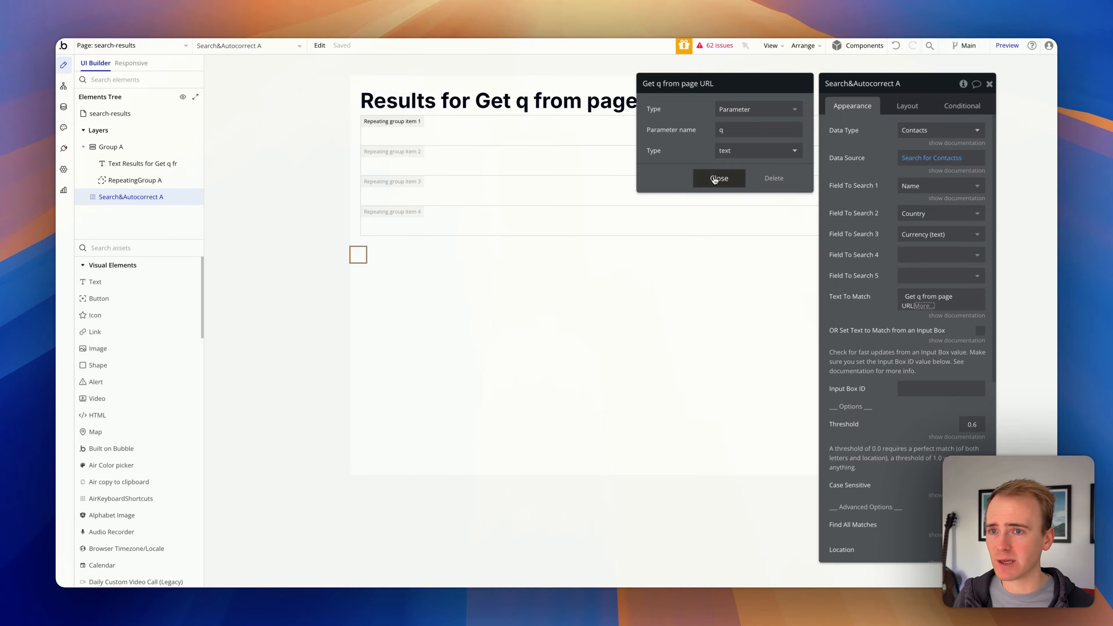
pyautogui.click(714, 178)
# Set the repeating group's content type to Contacts and its data source to Search&Autocorrect A's Matches.
pyautogui.click(616, 174)
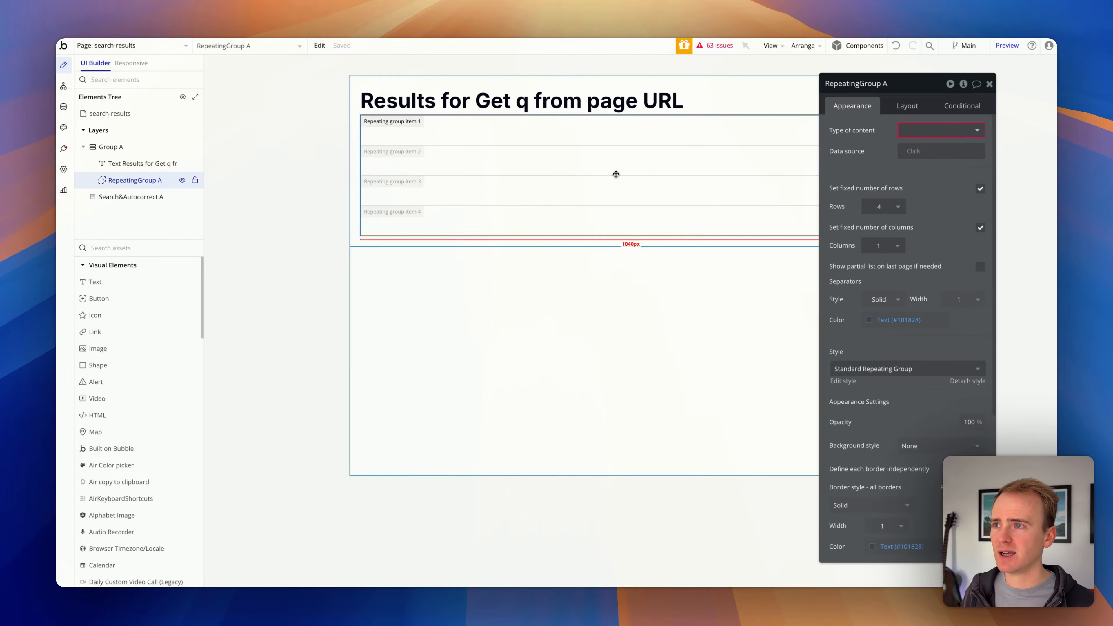
pyautogui.click(937, 131)
pyautogui.write('con')
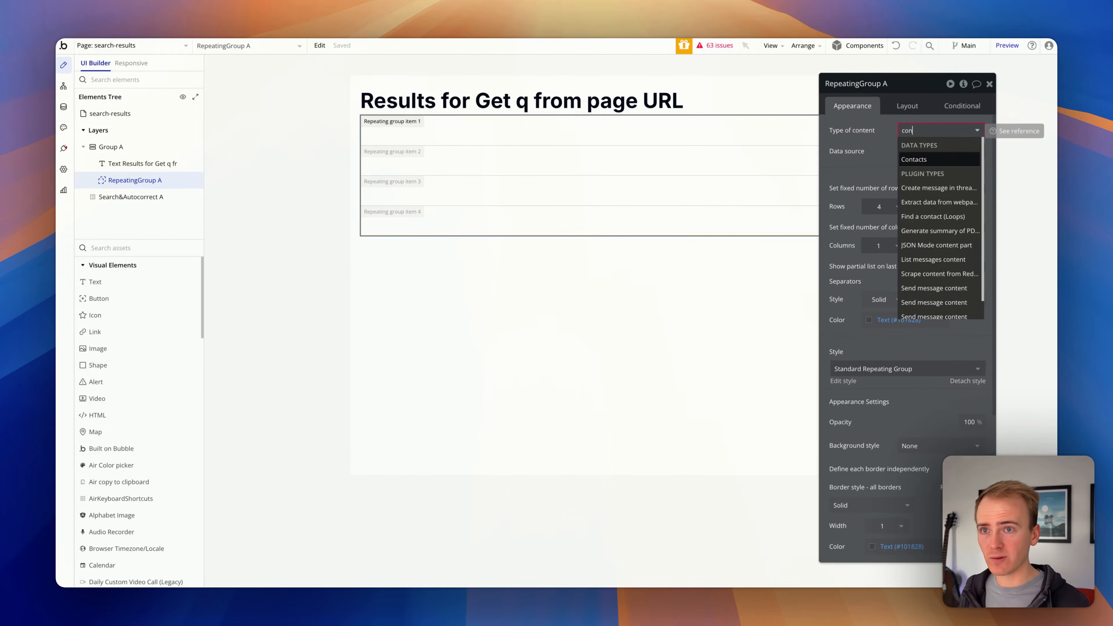
pyautogui.click(929, 159)
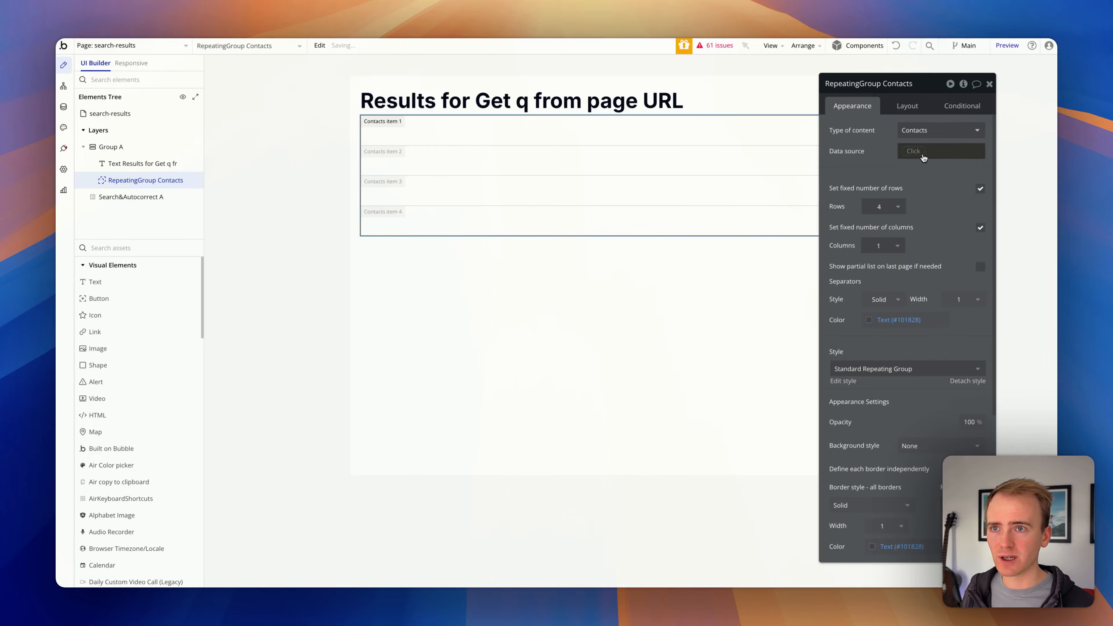
pyautogui.click(920, 153)
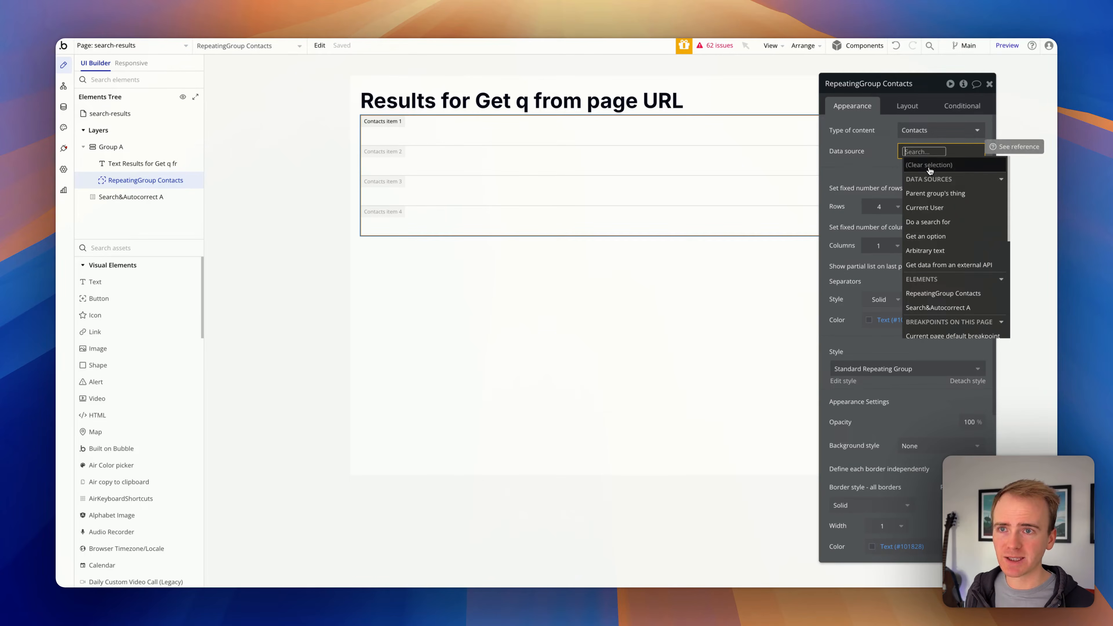
pyautogui.click(955, 307)
pyautogui.click(925, 187)
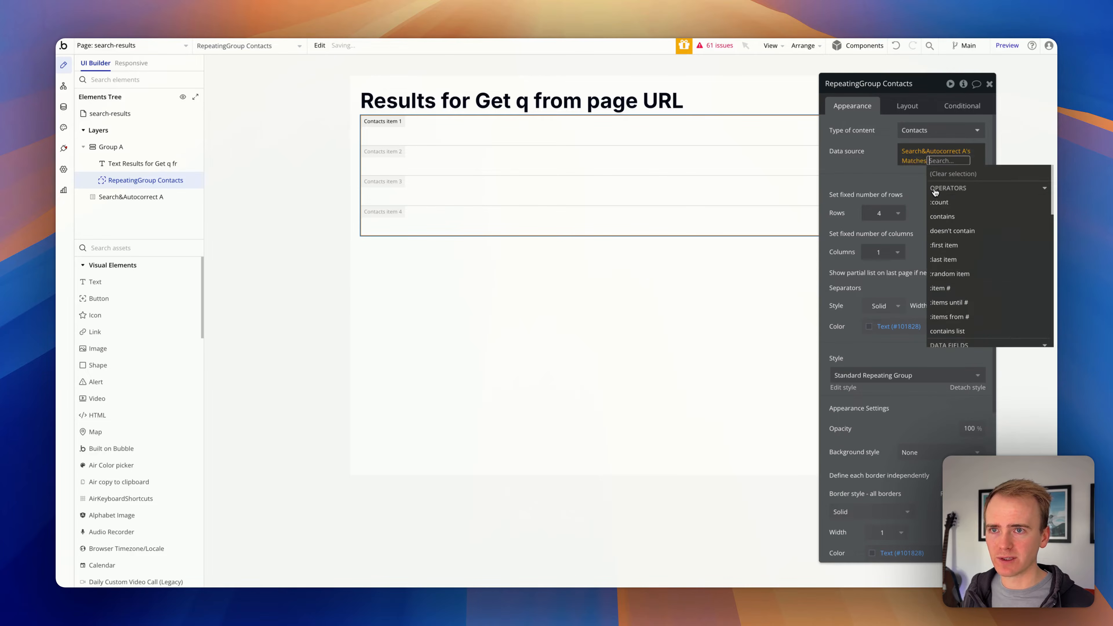
pyautogui.click(868, 168)
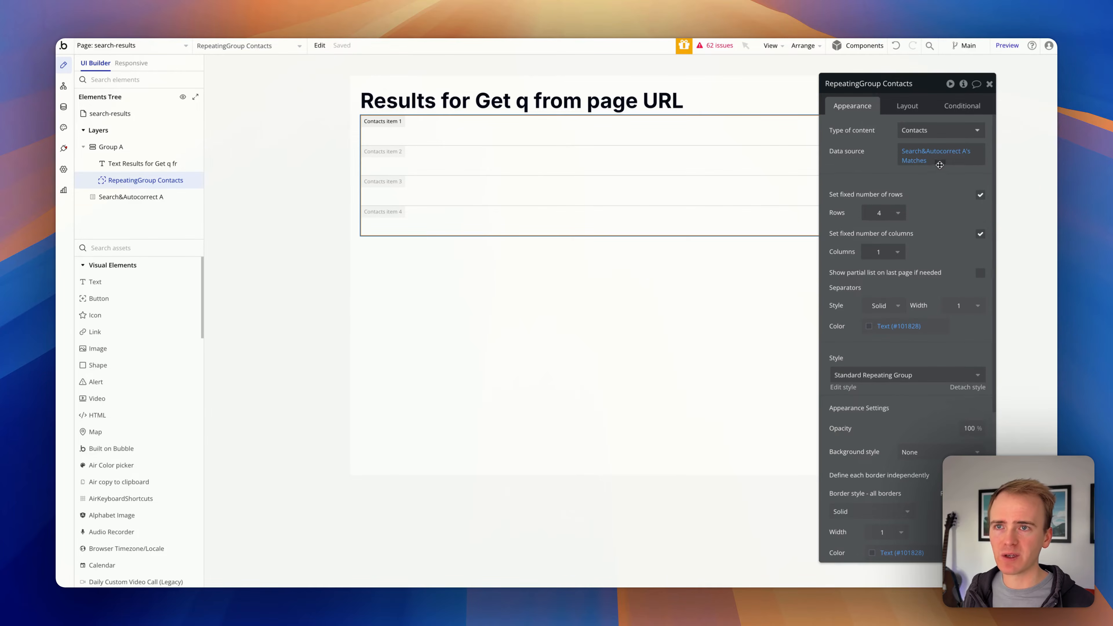
# Recheck the Search & Autocorrect settings and turn off the fixed number of rows on the repeating group.
pyautogui.click(362, 256)
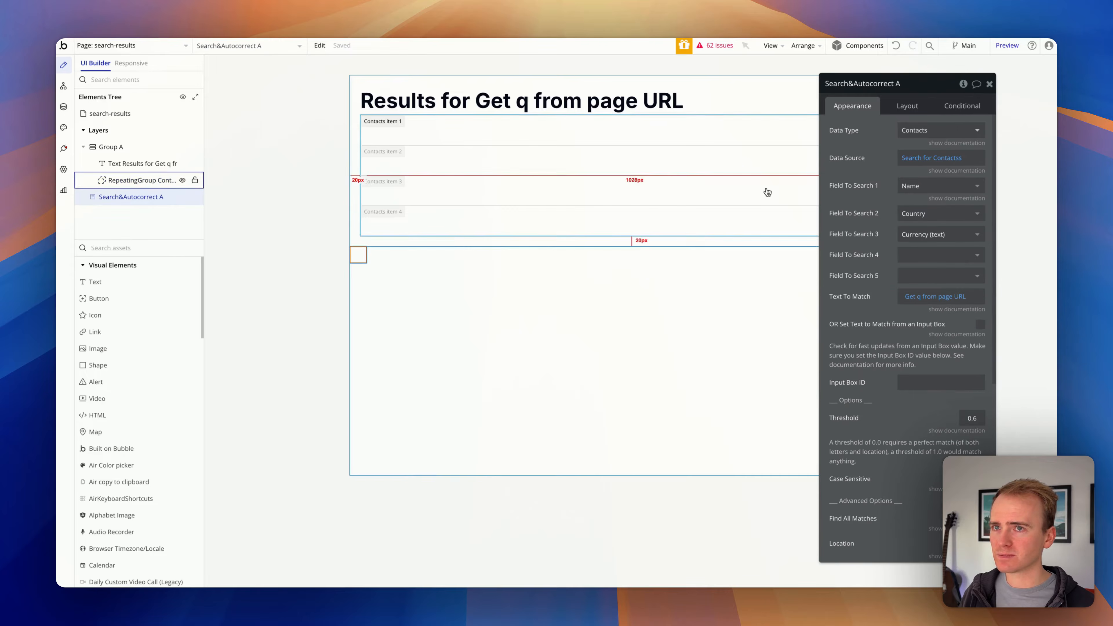
pyautogui.click(614, 191)
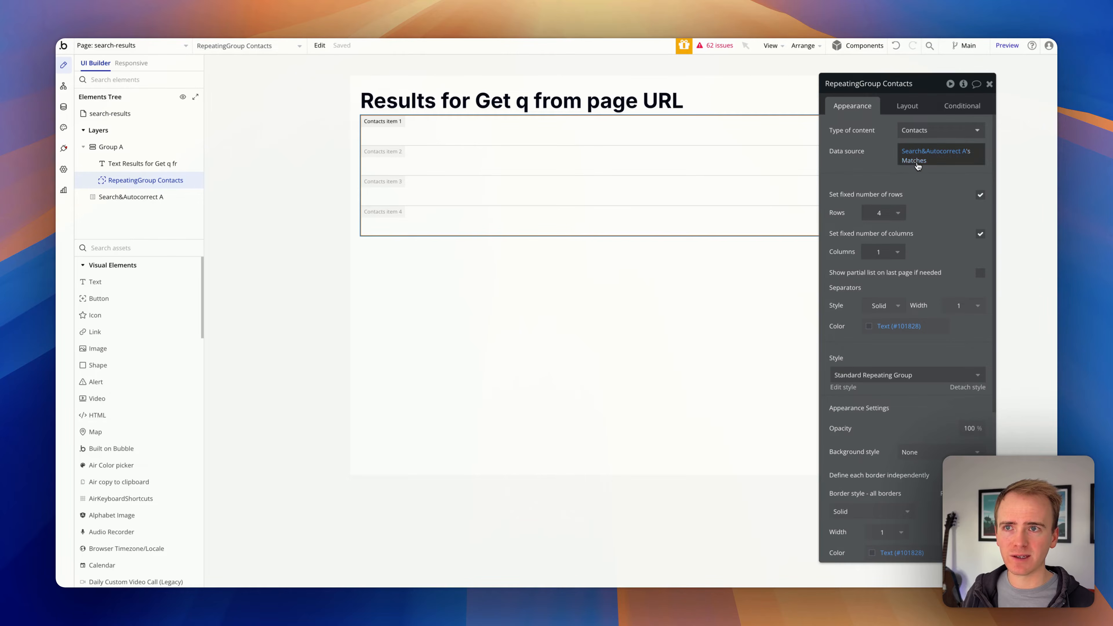
pyautogui.moveTo(917, 166)
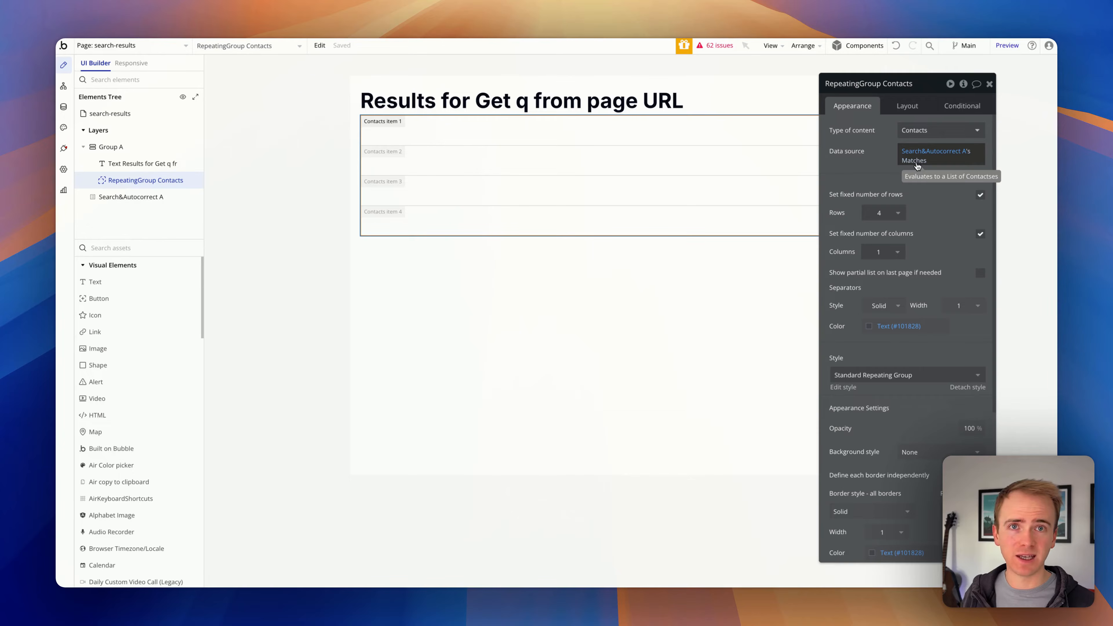
pyautogui.click(980, 195)
# Add a text element to the repeating group's first cell showing the current cell's Contacts's Name followed by its Country.
pyautogui.moveTo(195, 280); pyautogui.dragTo(457, 132)
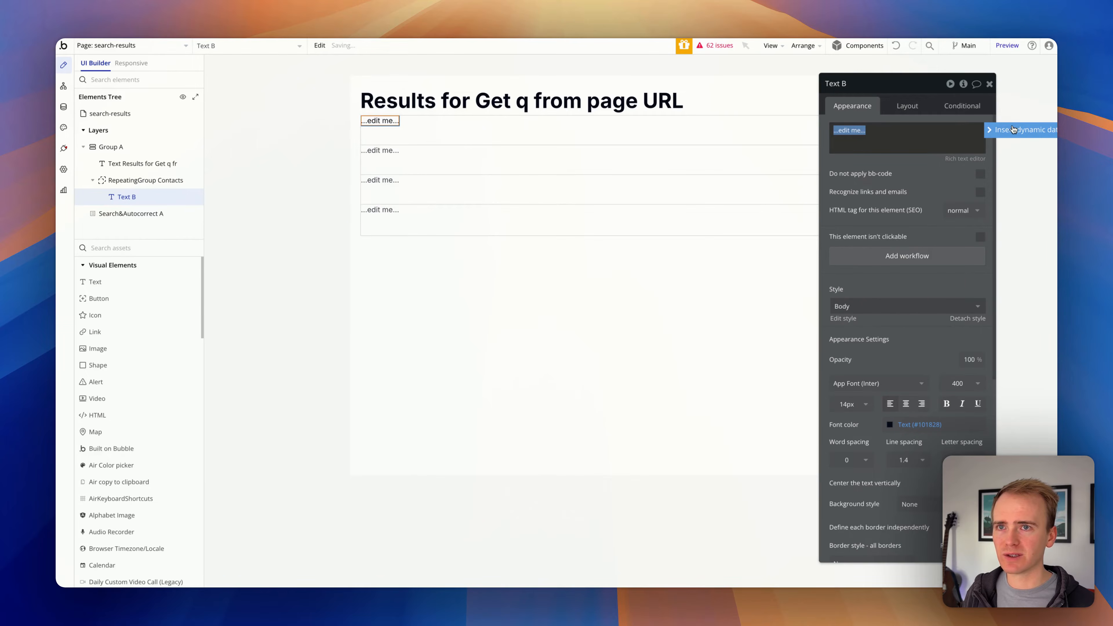
pyautogui.click(1016, 130)
pyautogui.click(928, 171)
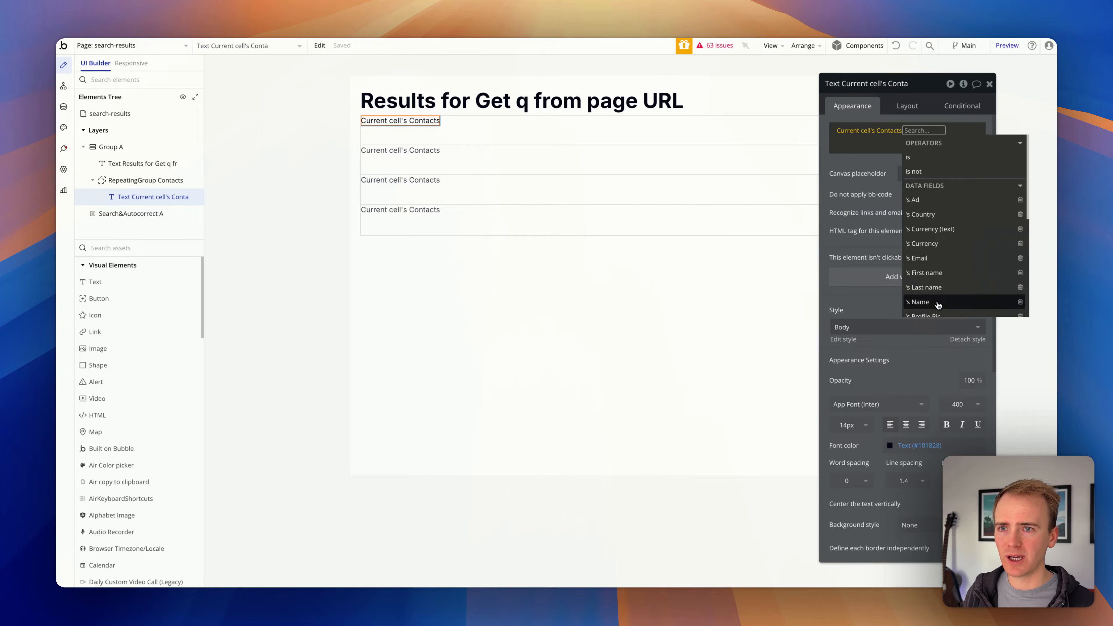
pyautogui.click(920, 301)
pyautogui.click(865, 151)
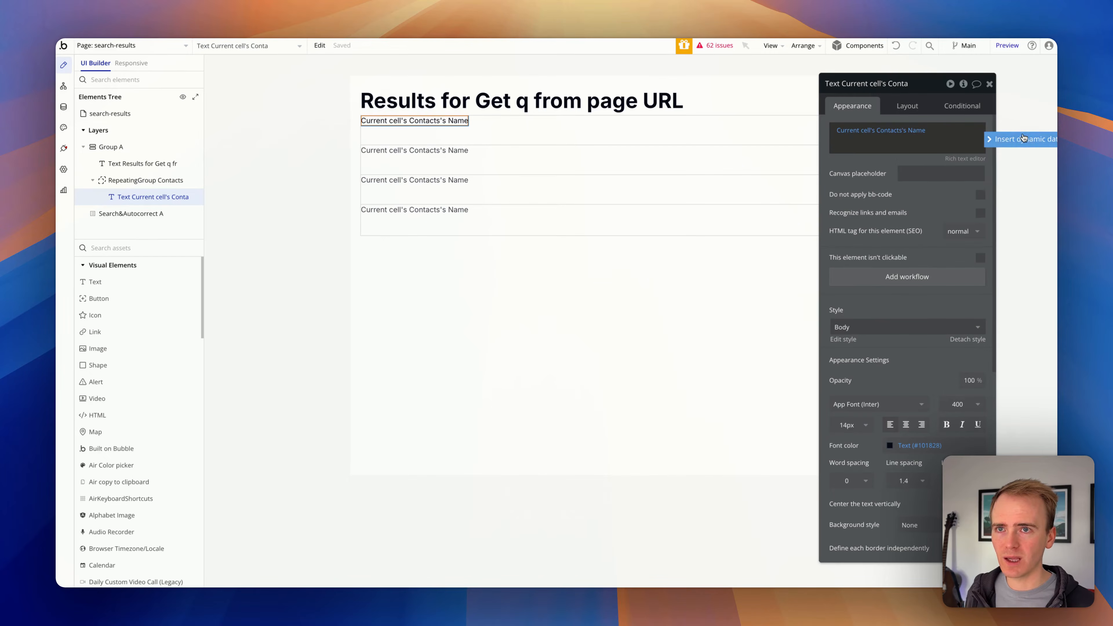
pyautogui.click(1023, 139)
pyautogui.click(964, 172)
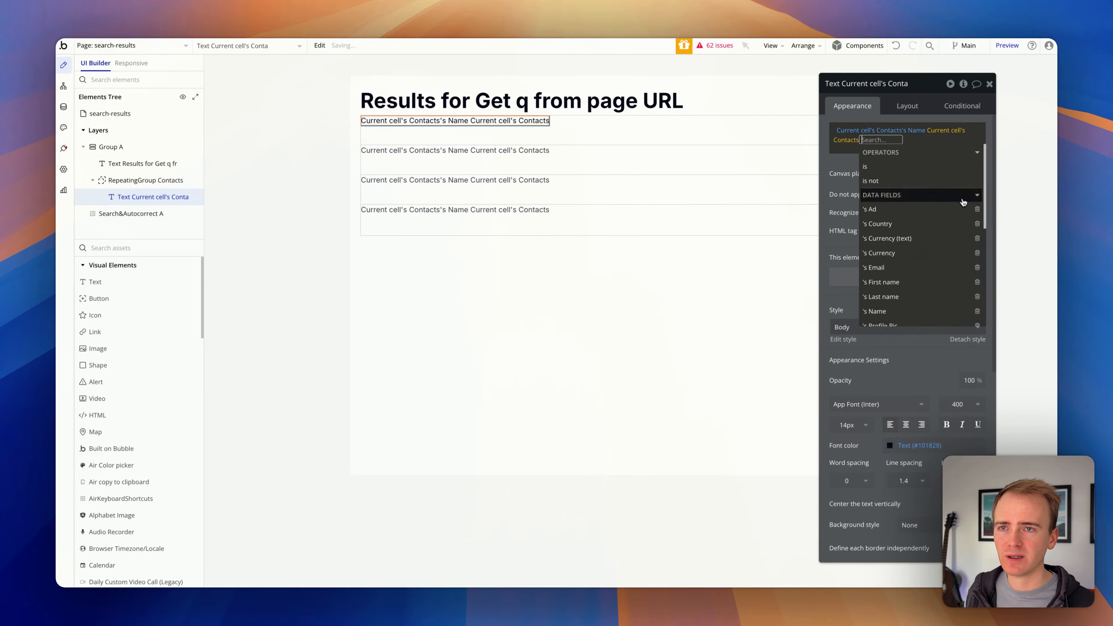
pyautogui.click(894, 223)
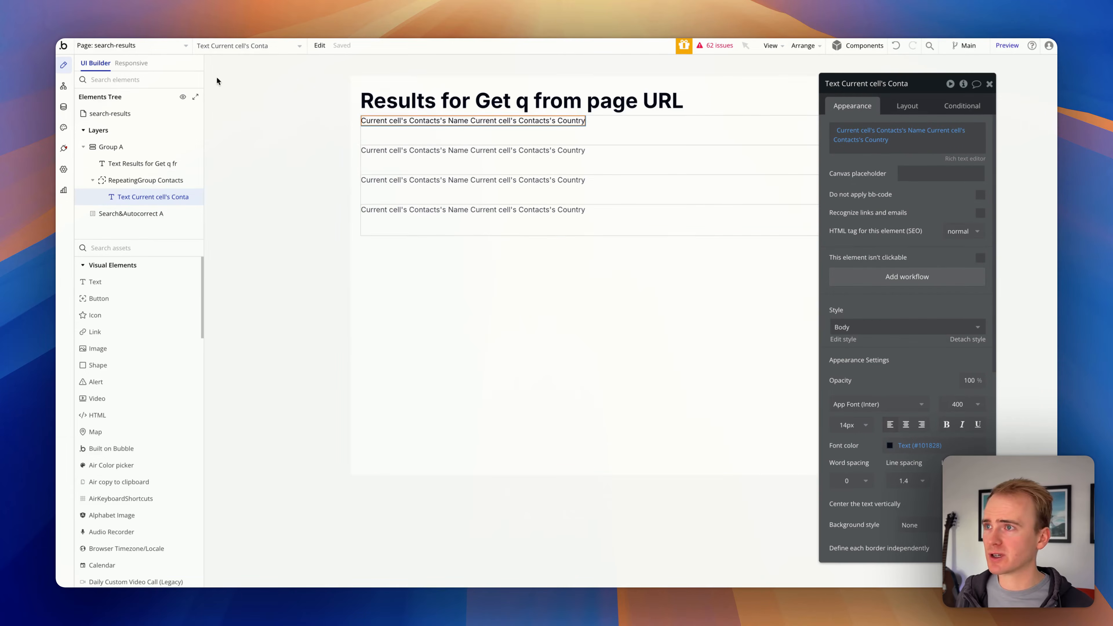
# Switch to the contacts page in the editor and open its preview.
pyautogui.click(113, 47)
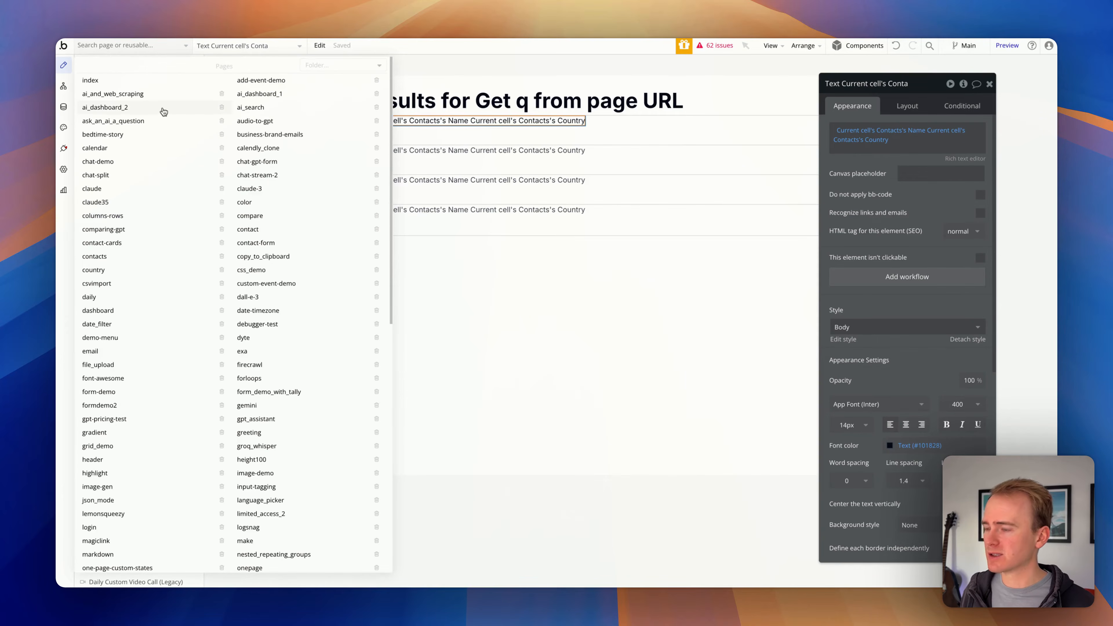
pyautogui.write('cont')
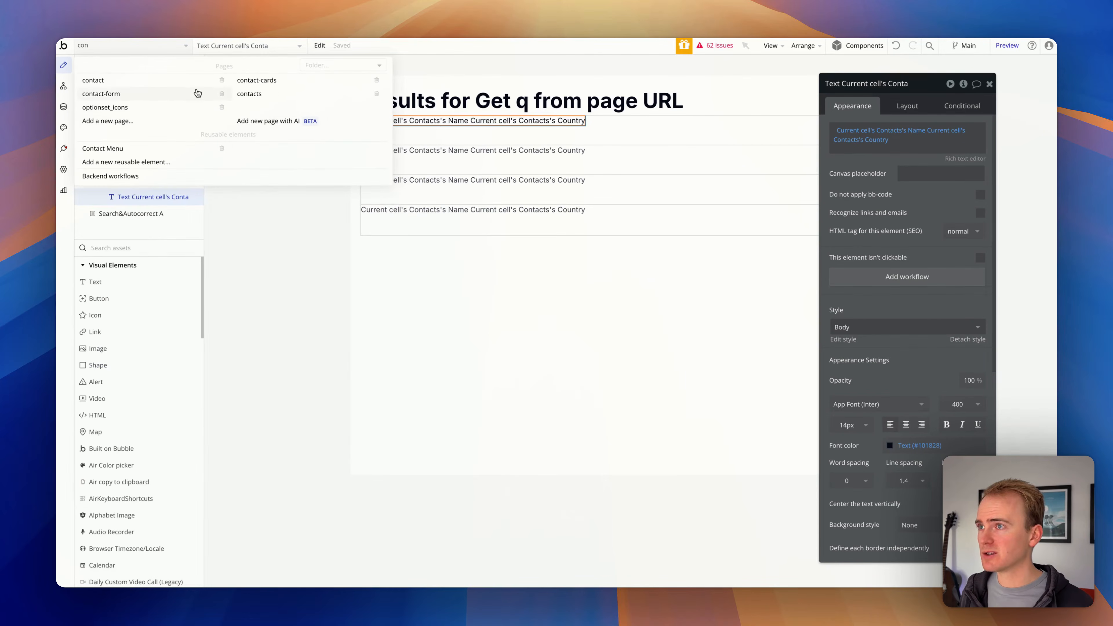
pyautogui.click(262, 94)
pyautogui.click(1007, 45)
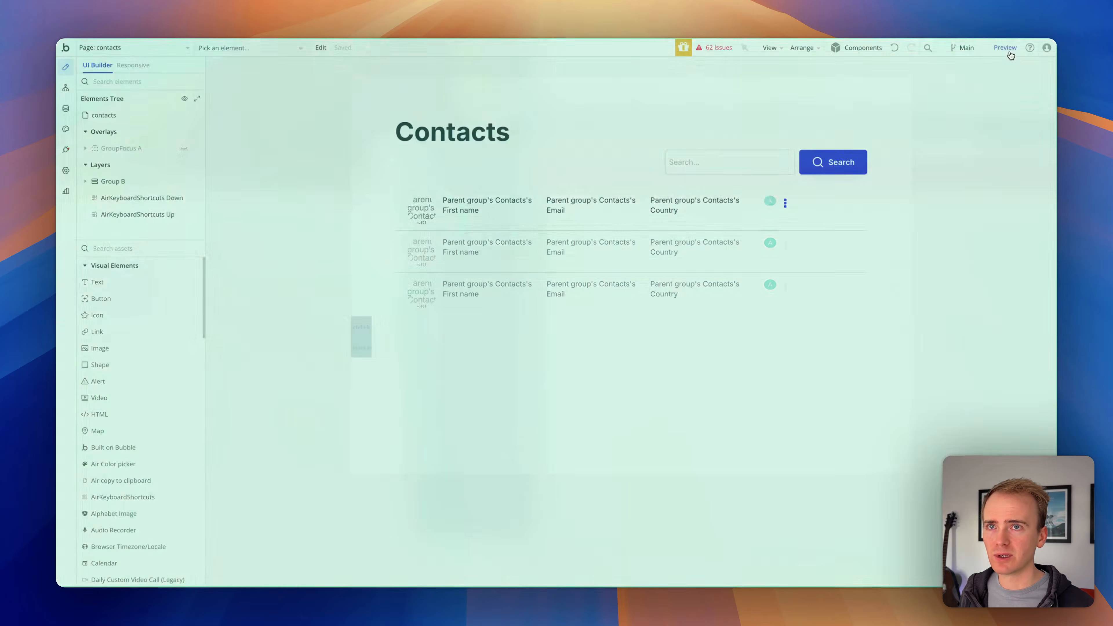
pyautogui.click(978, 74)
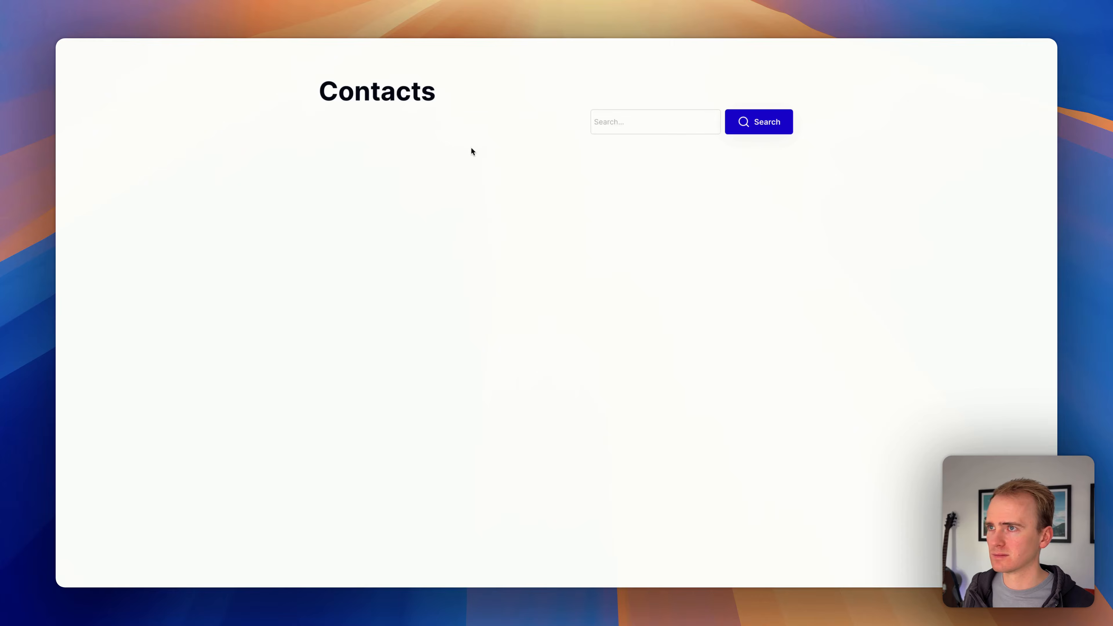
# Run a search for USA from the previewed Contacts page.
pyautogui.click(623, 123)
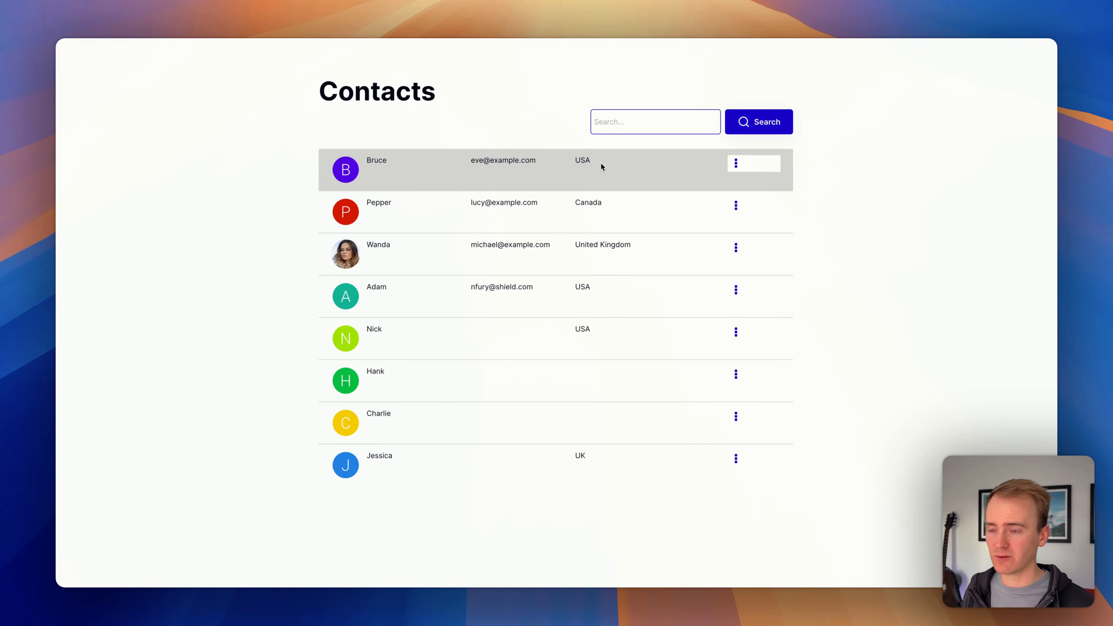
pyautogui.write('USA')
pyautogui.click(759, 122)
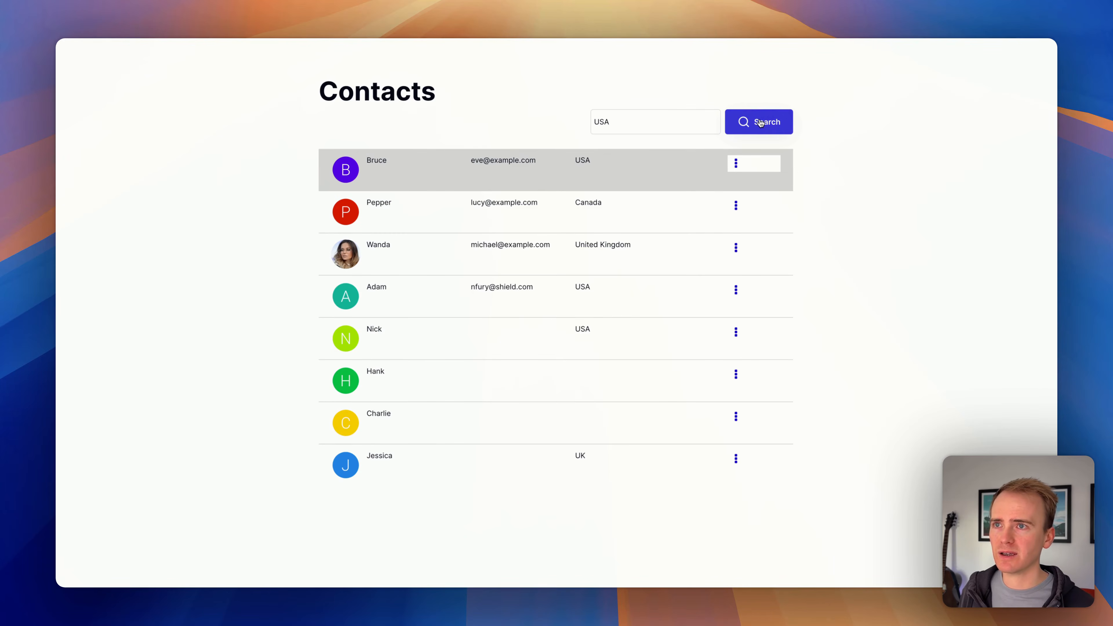